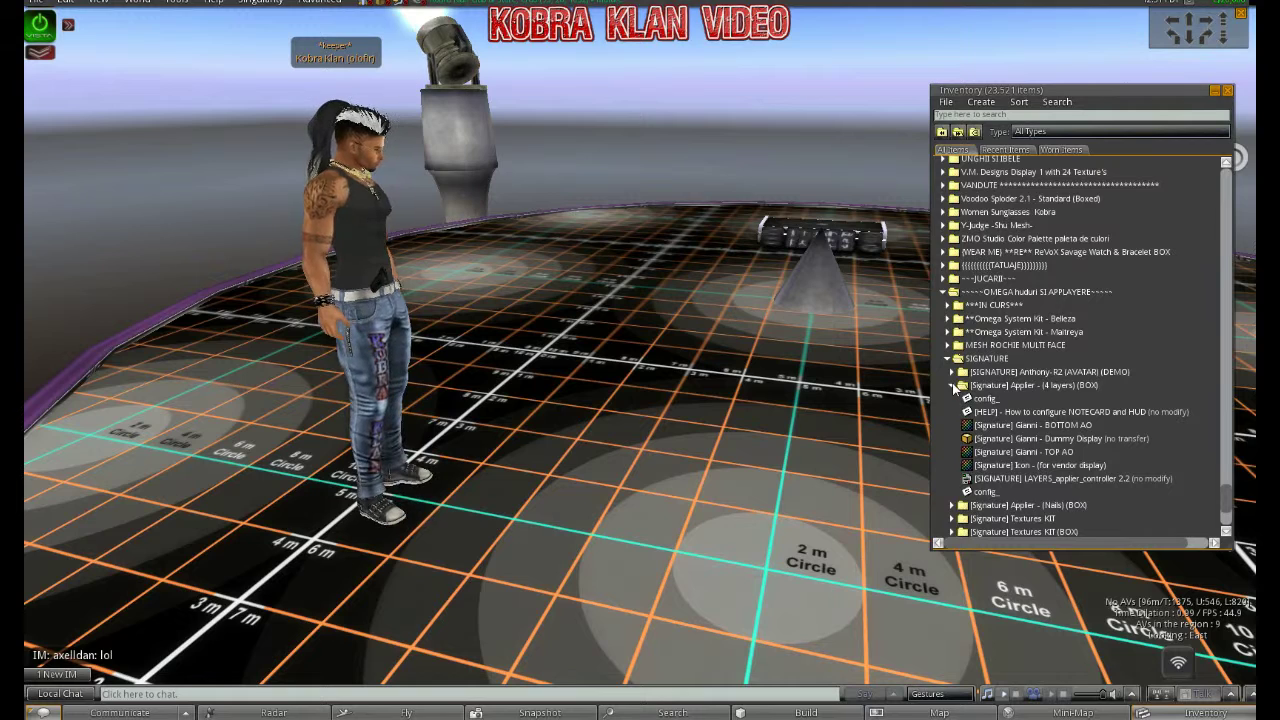
Collapse the [Signature] Applier - (4 layers) (BOX) folder and open it in a separate inventory window
click(953, 385)
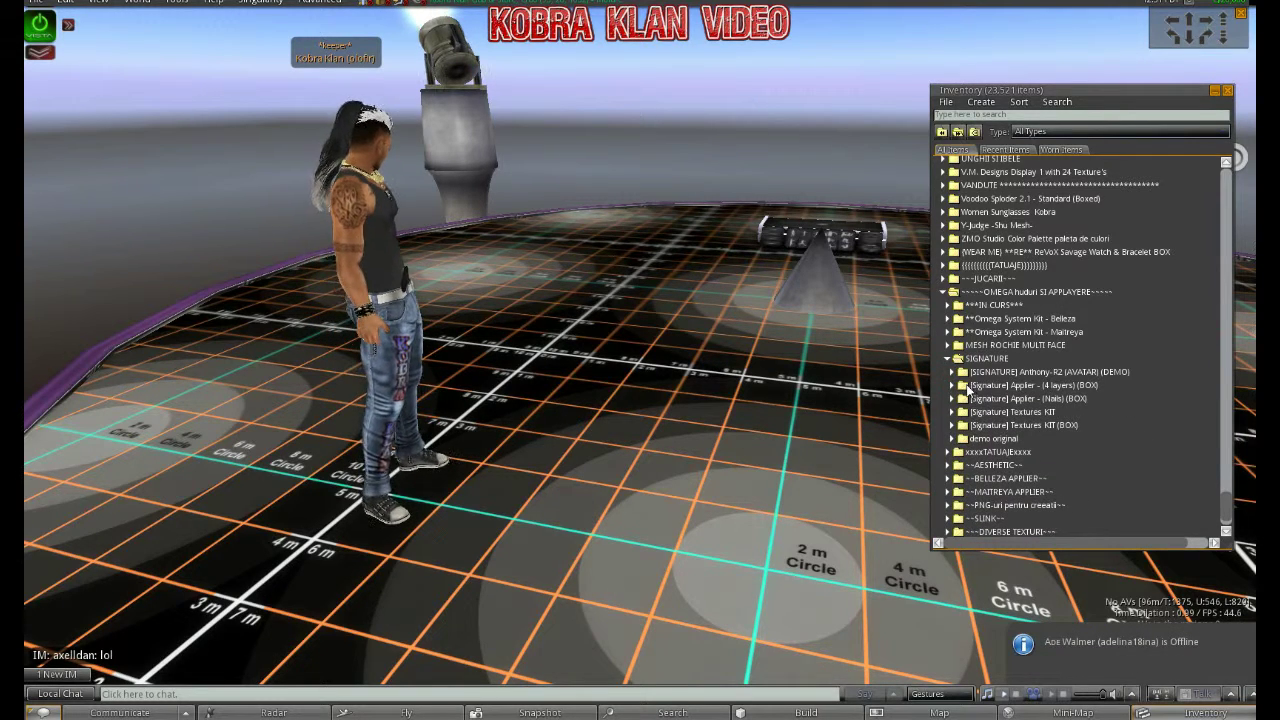
right_click(968, 388)
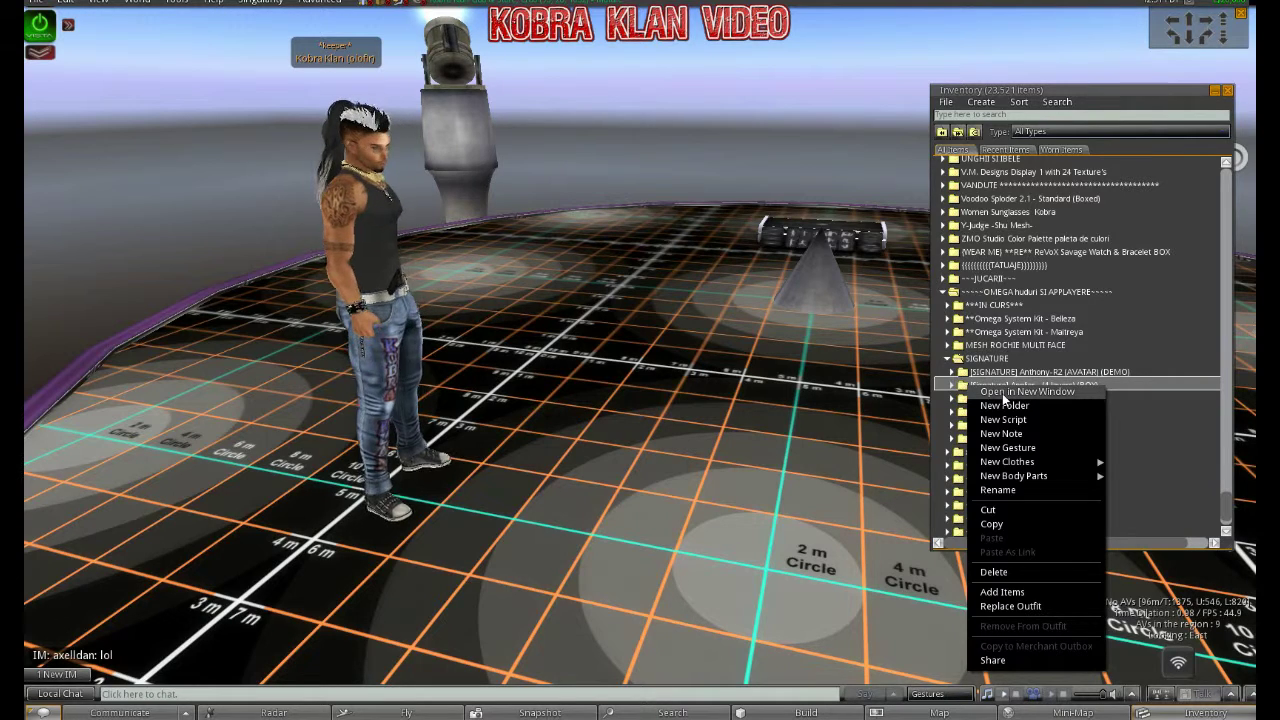
click(1004, 396)
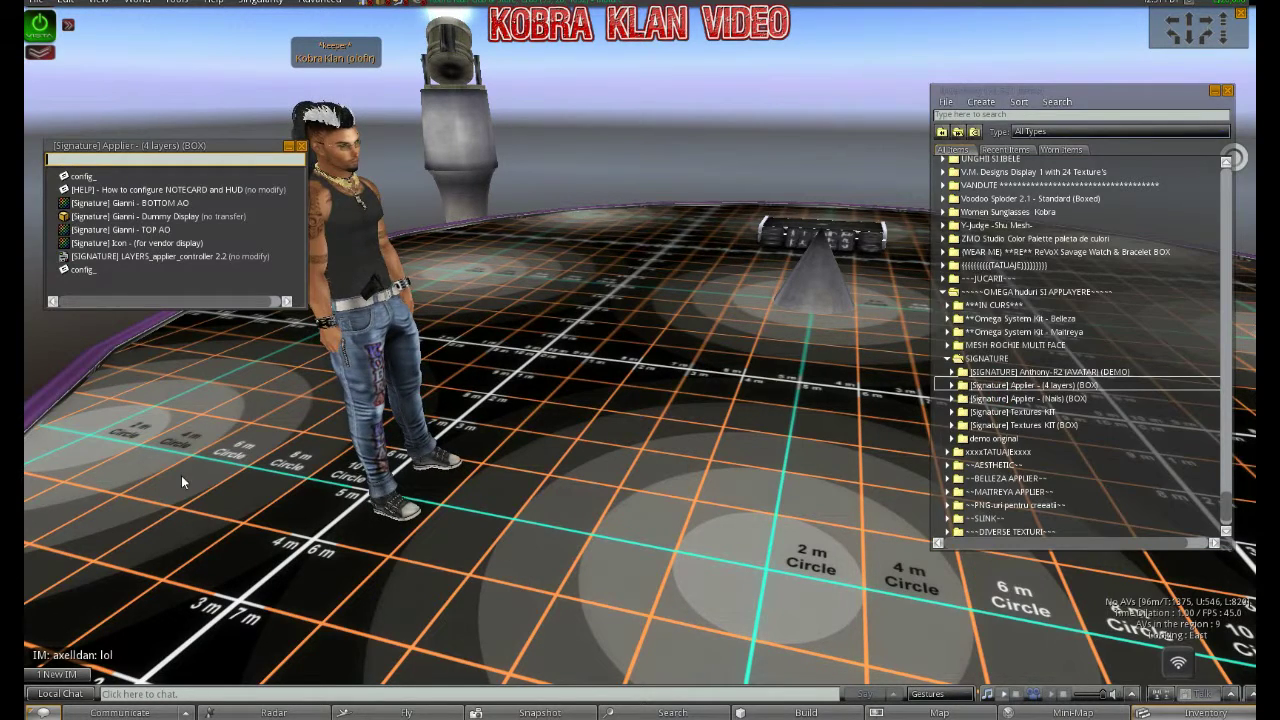
Reply "de ce razi?" to the new instant message and minimize the conversation window
click(57, 674)
click(121, 71)
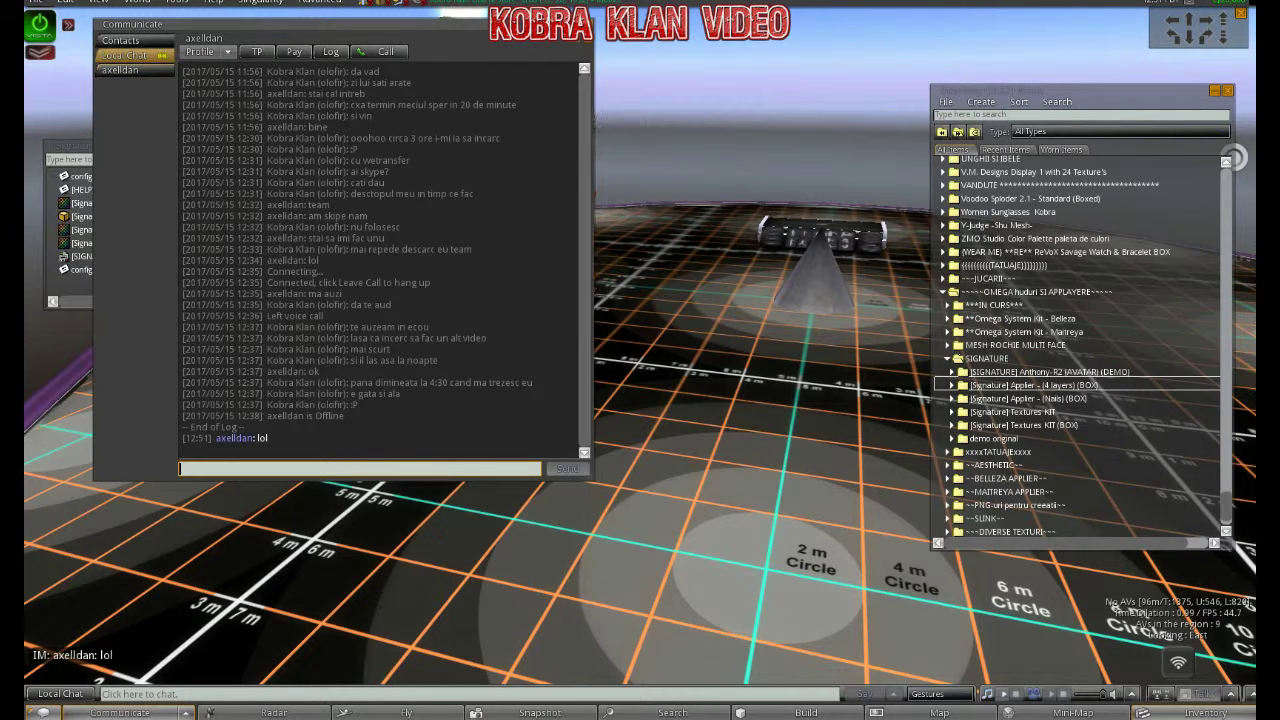
text(de ce raz)
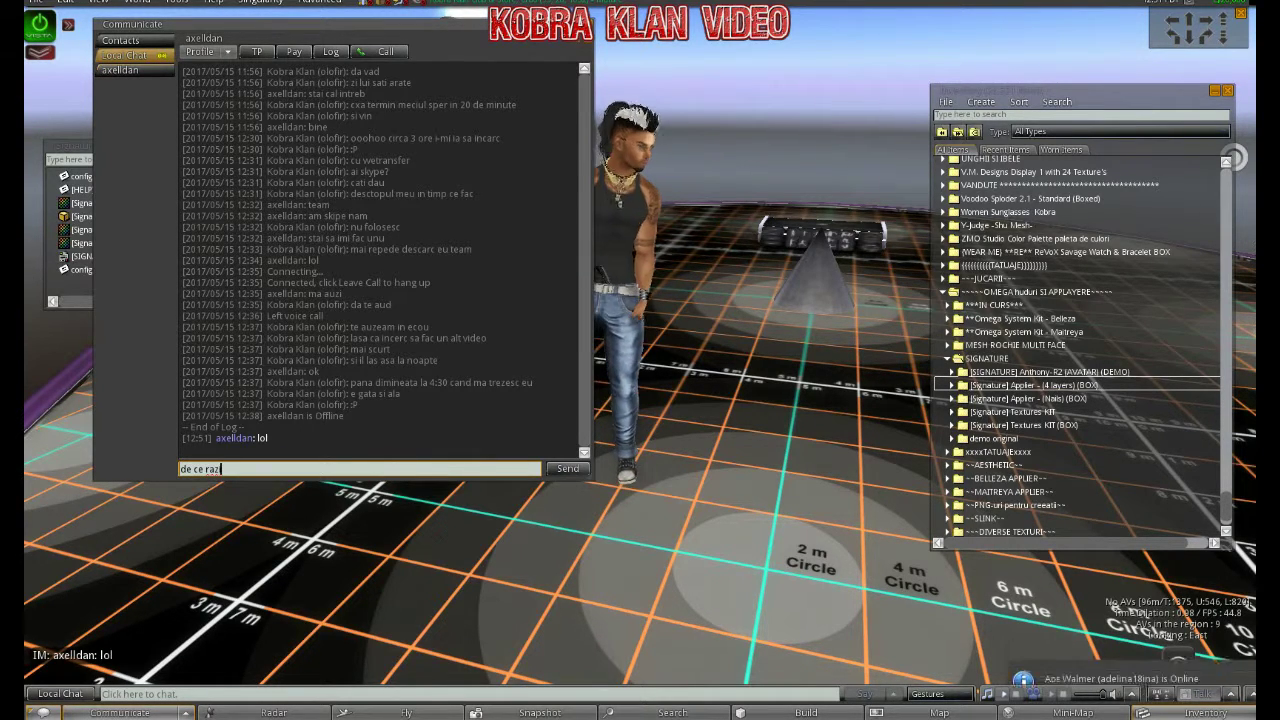
text(i?)
key(Return)
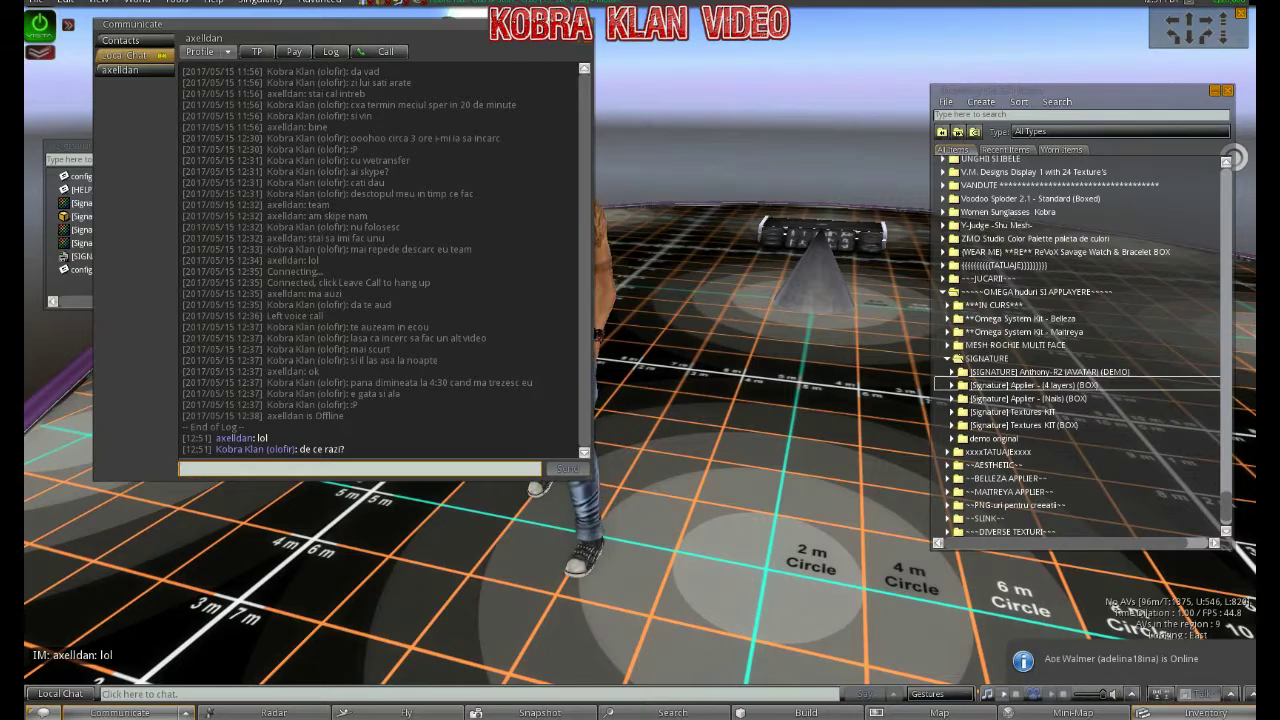
click(574, 23)
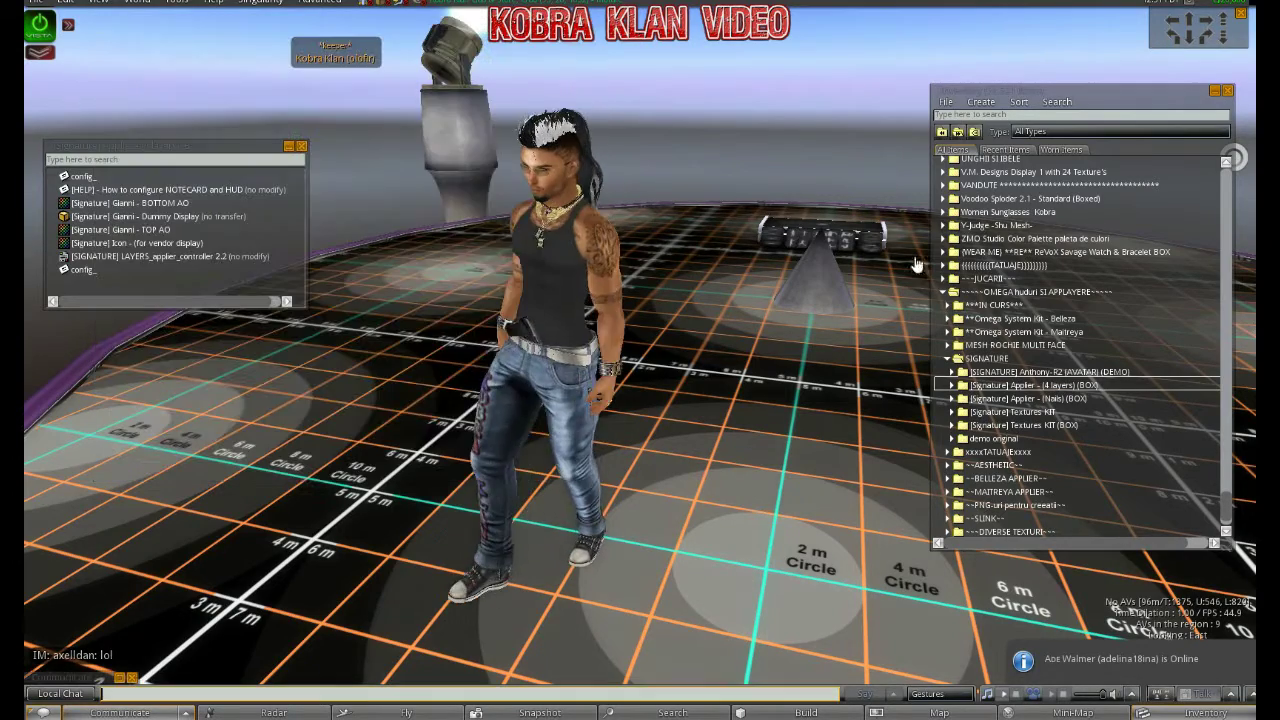
Minimize the main inventory and create a new box on the grid floor near the 2 m circle
click(1214, 91)
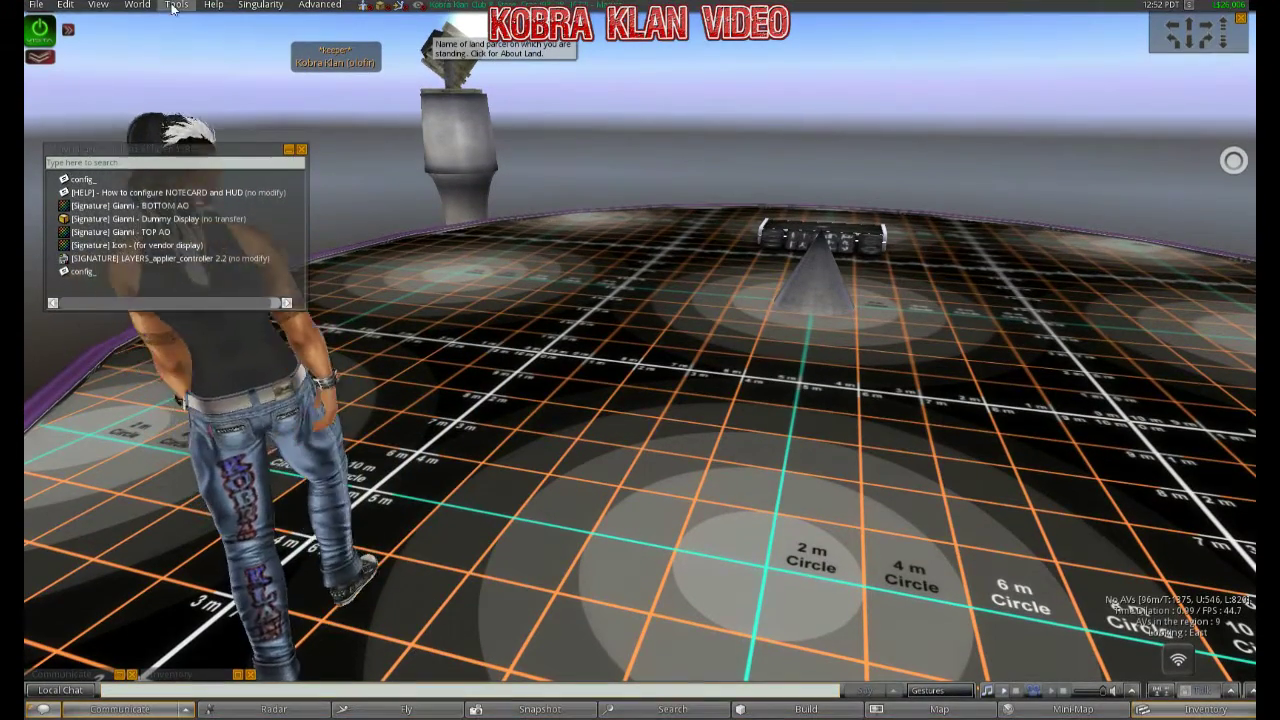
click(177, 6)
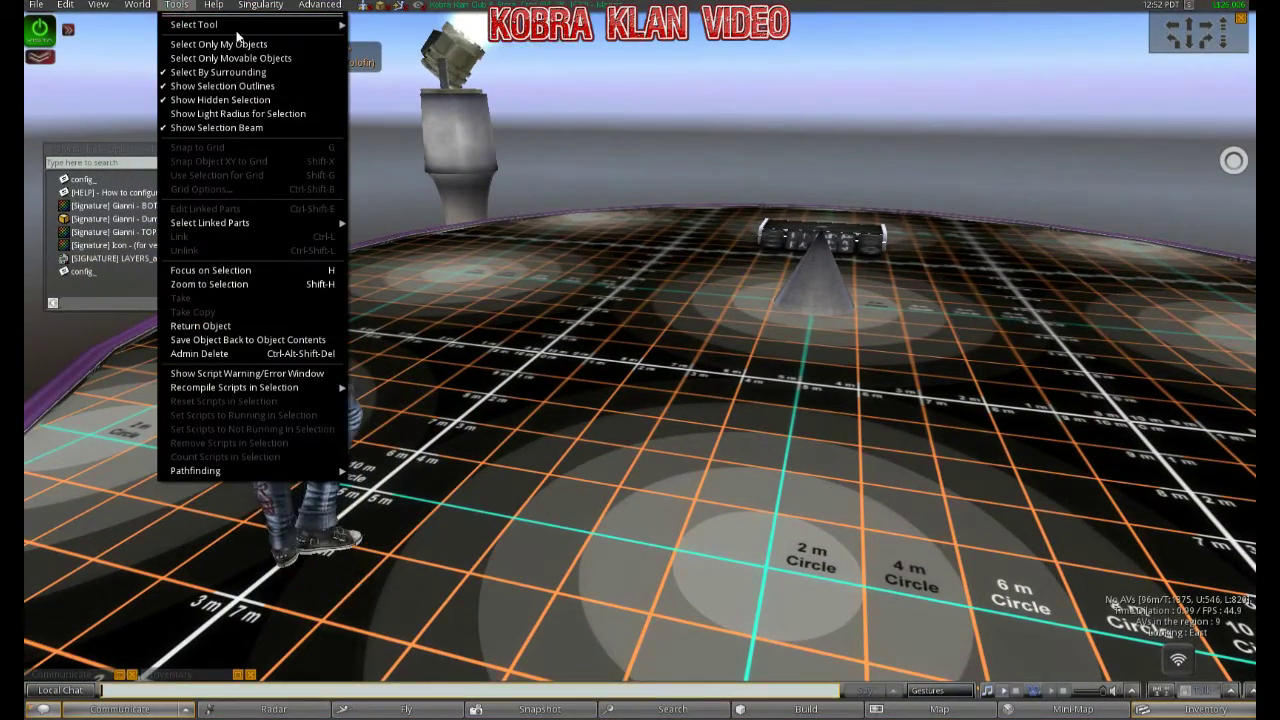
mouse_move(250, 24)
click(398, 28)
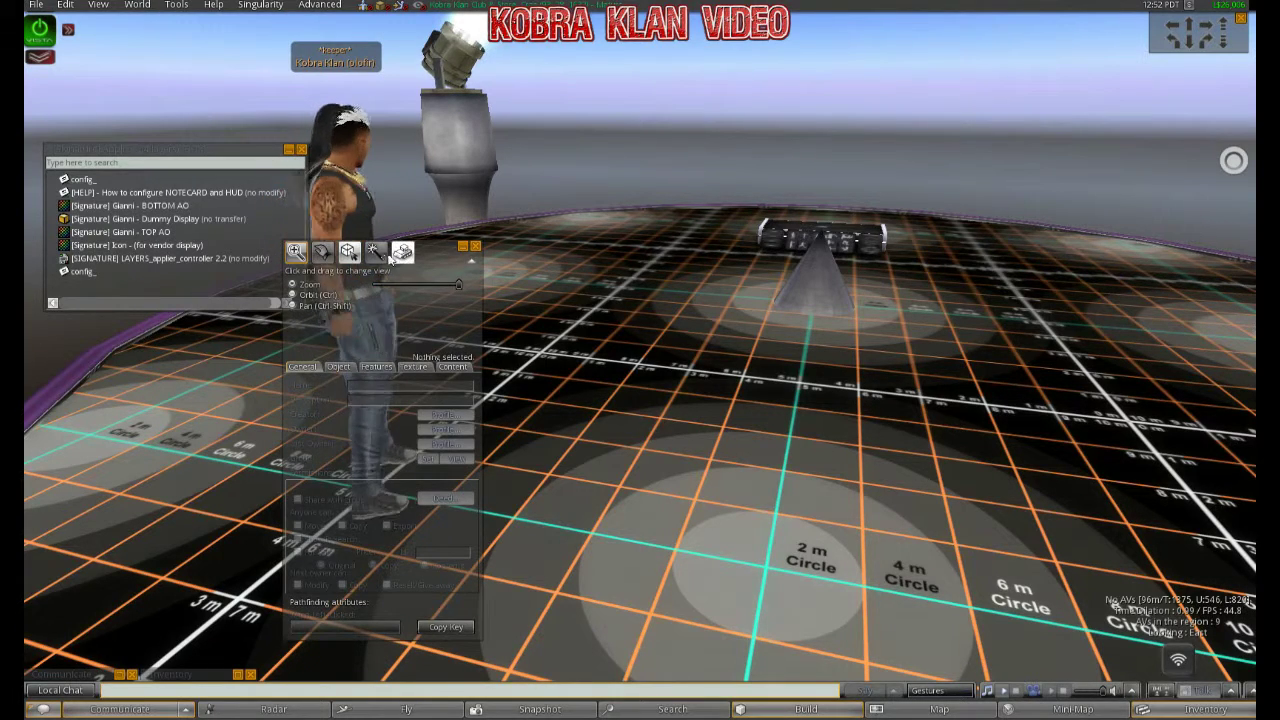
click(707, 505)
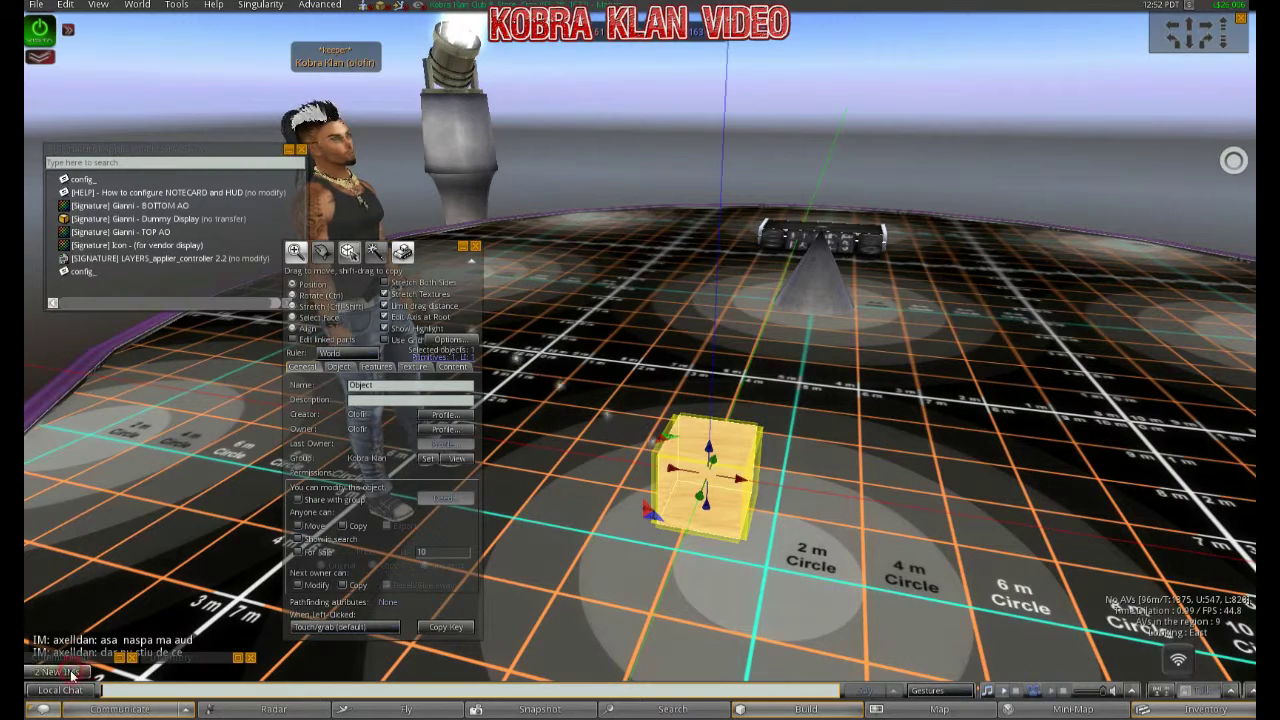
Read the new instant messages and put away the conversation and build windows
click(72, 673)
click(627, 419)
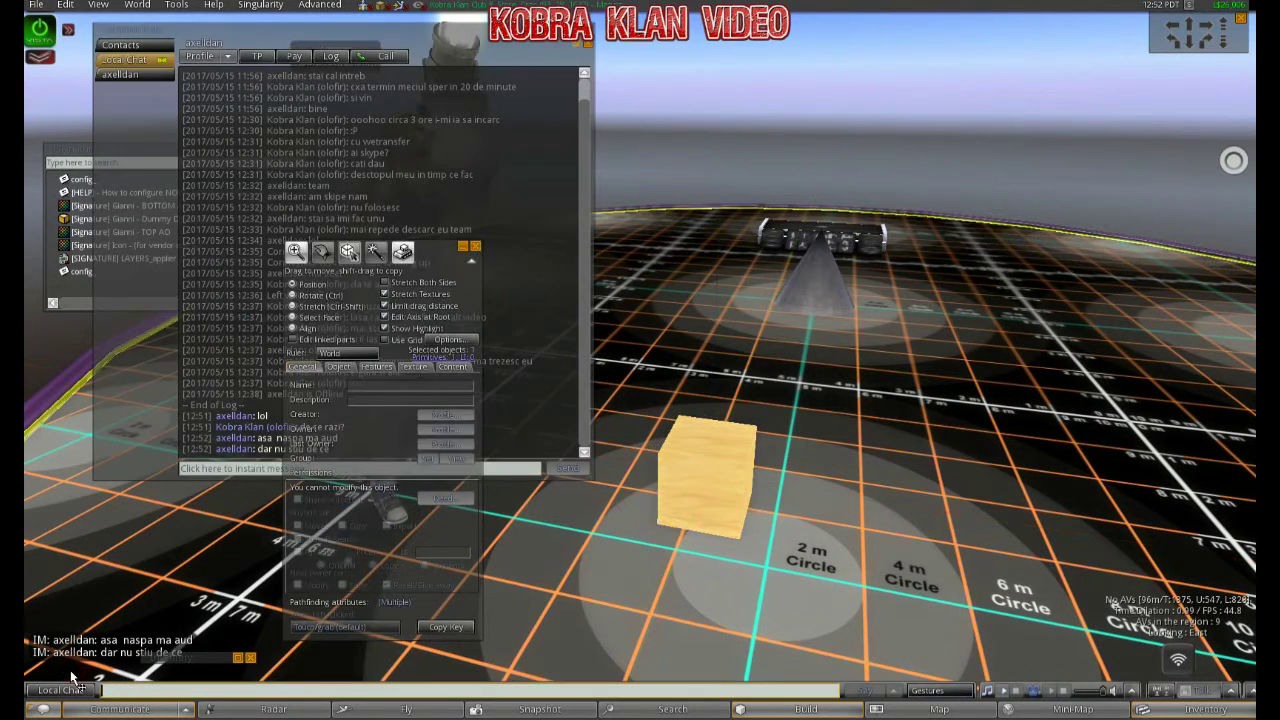
click(462, 247)
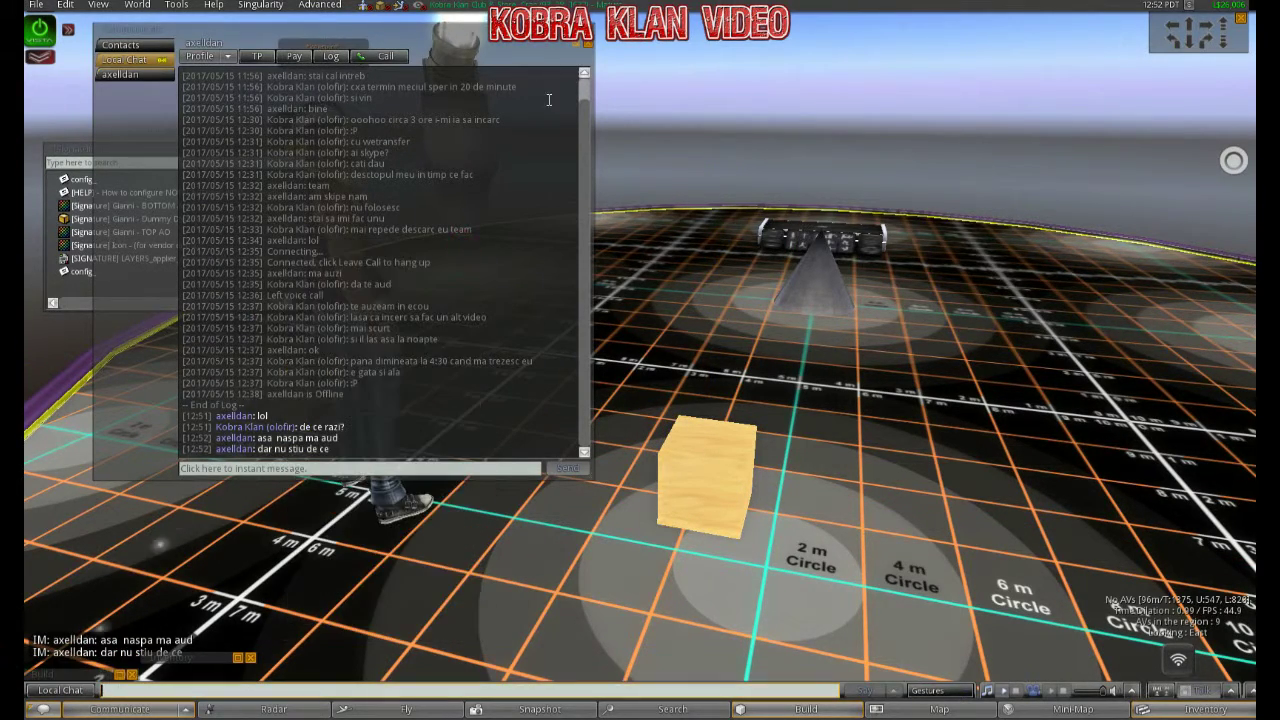
key(ctrl+t)
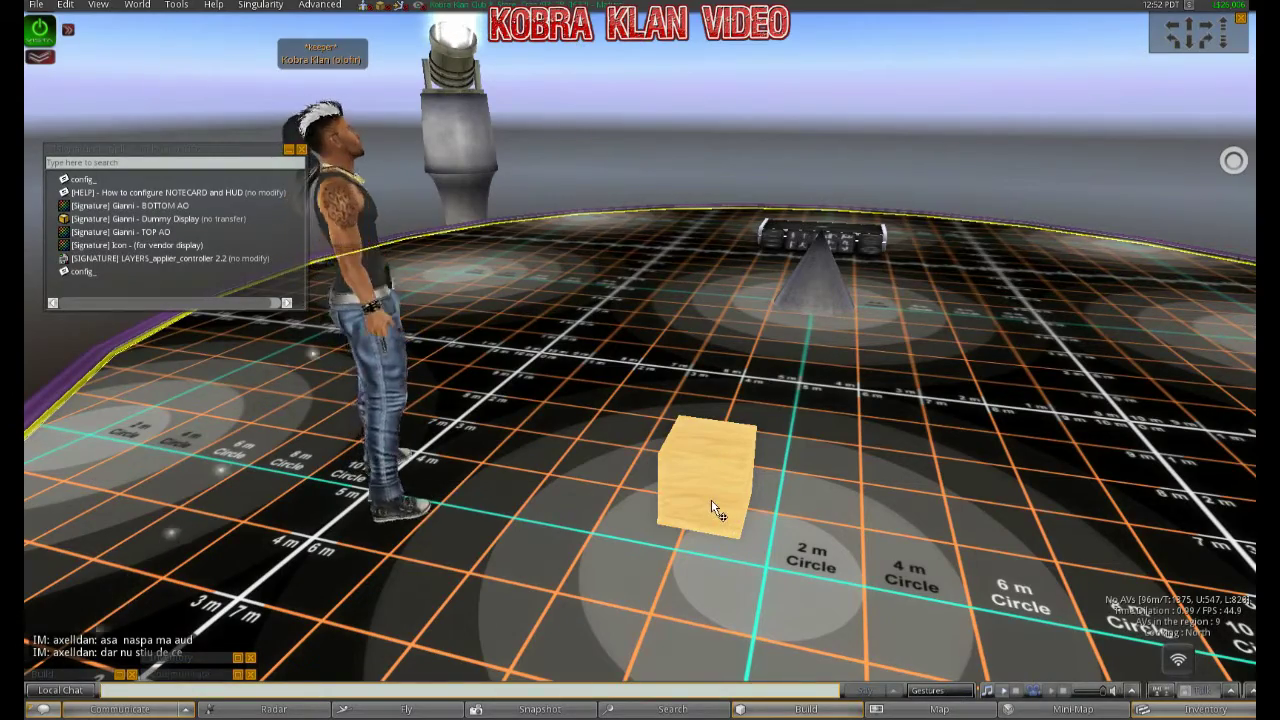
Edit the wooden box and duplicate it by pulling a copy out in front of the original
alt+click(709, 492)
scroll(651, 351, up, 3)
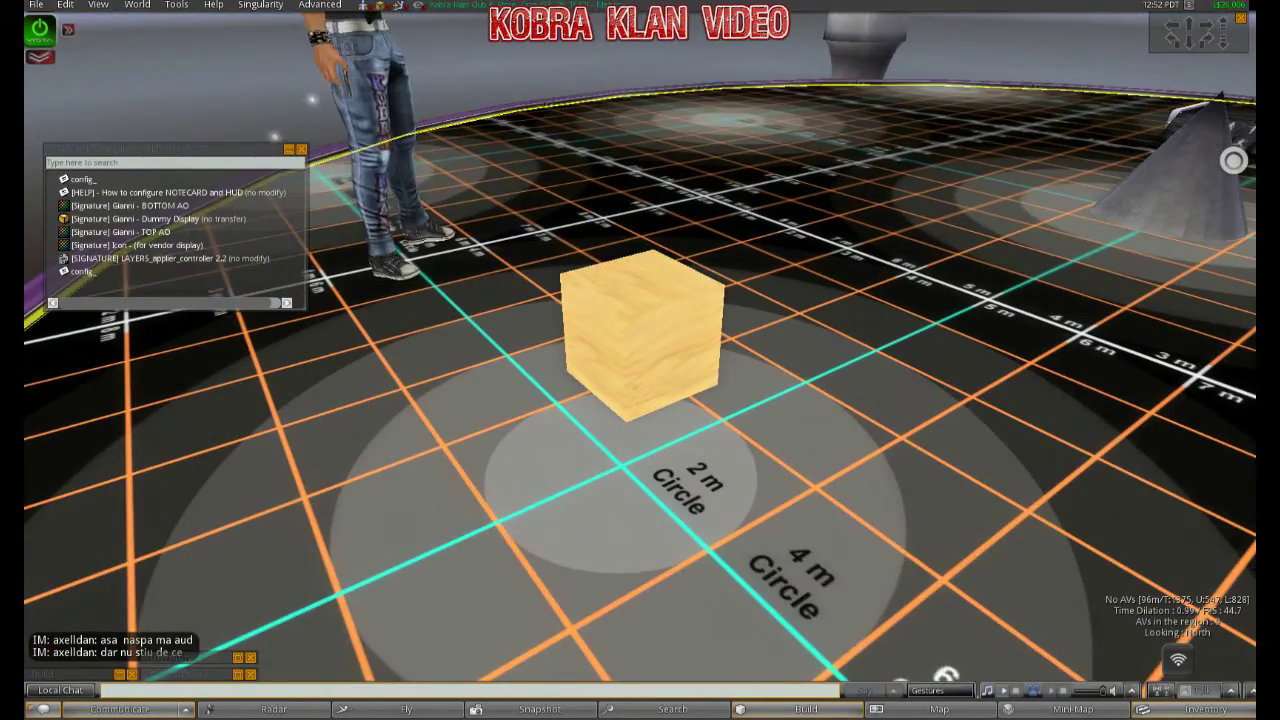
scroll(670, 392, up, 4)
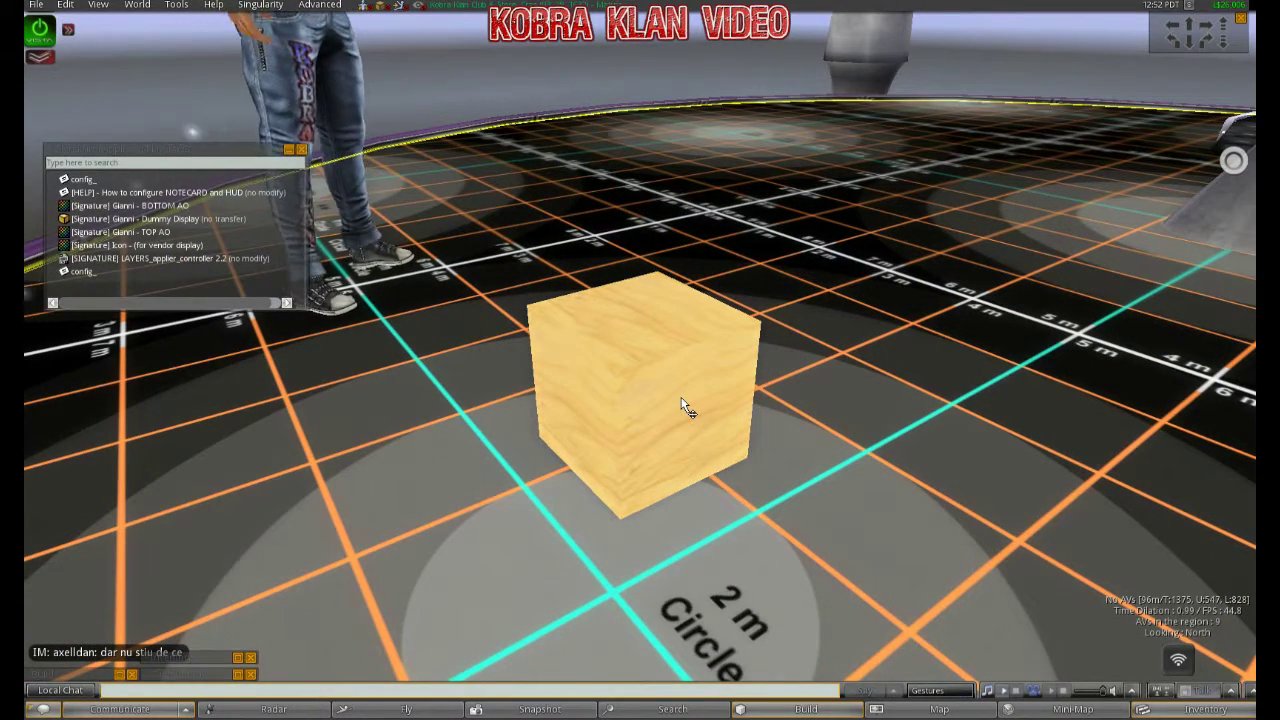
right_click(683, 405)
click(716, 427)
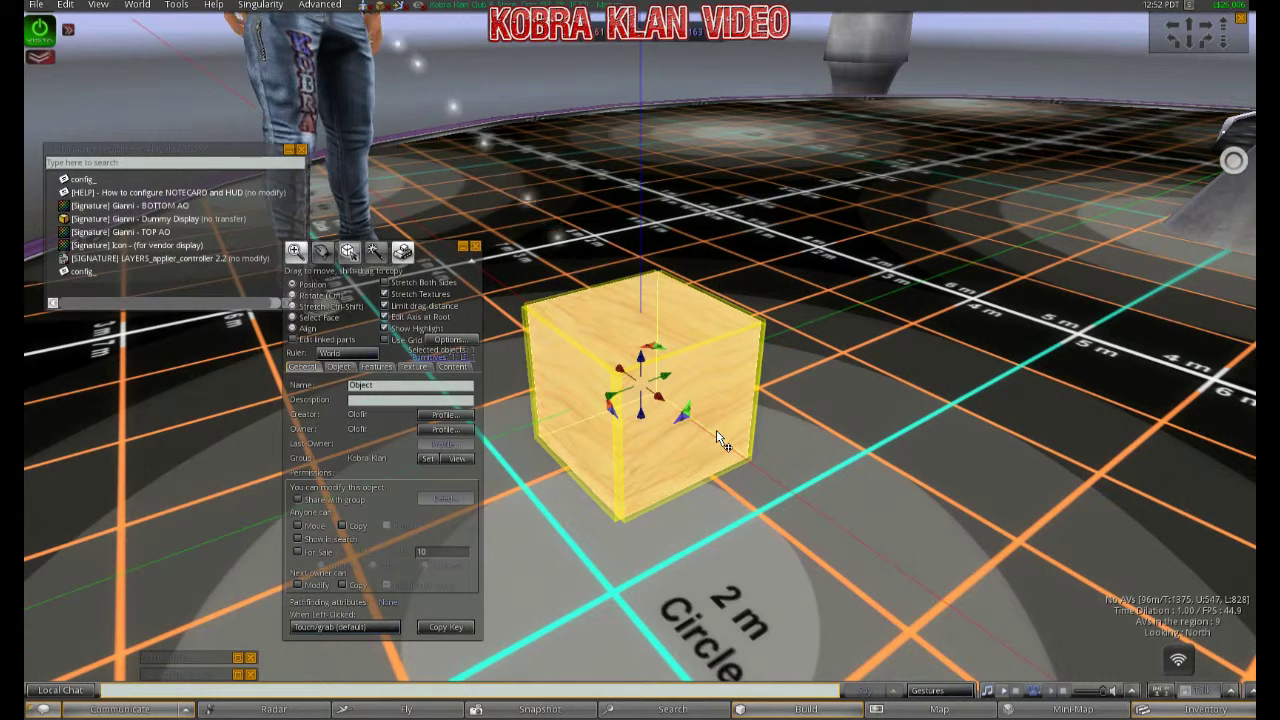
ctrl+shift+drag(686, 409, 770, 458)
Color the copied box dark red (hex 800000)
click(415, 367)
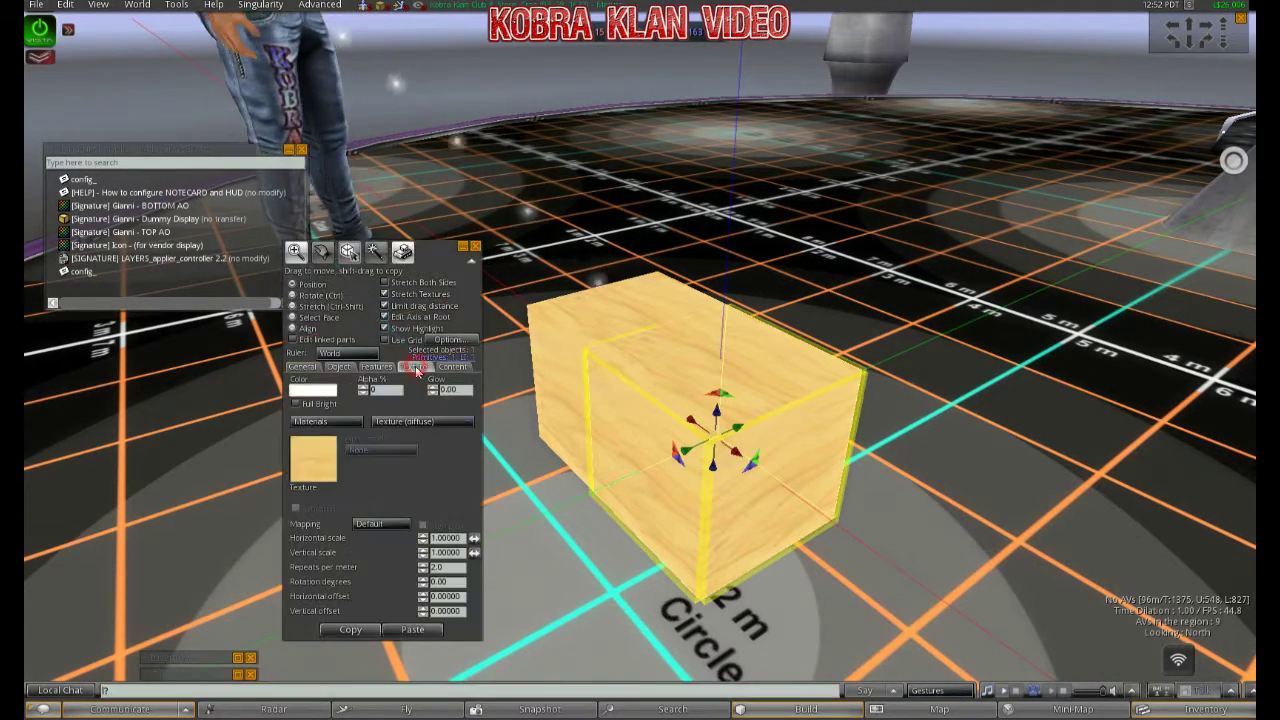
click(318, 390)
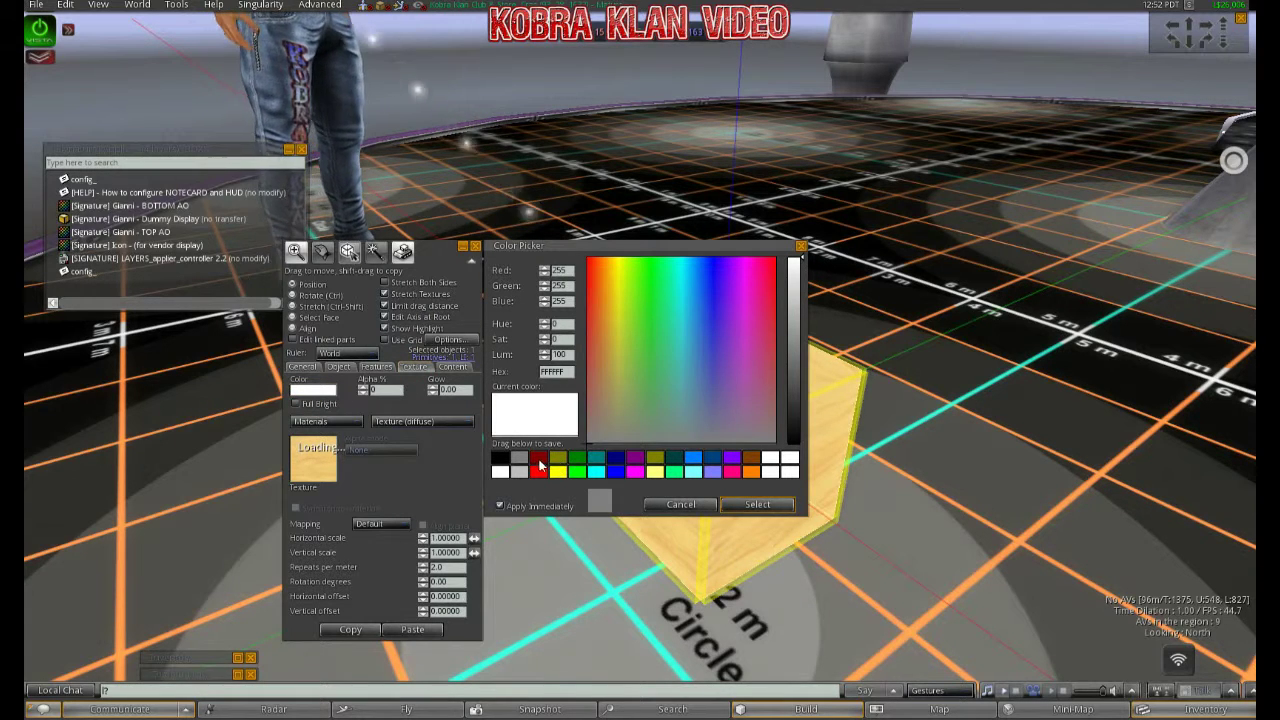
click(539, 459)
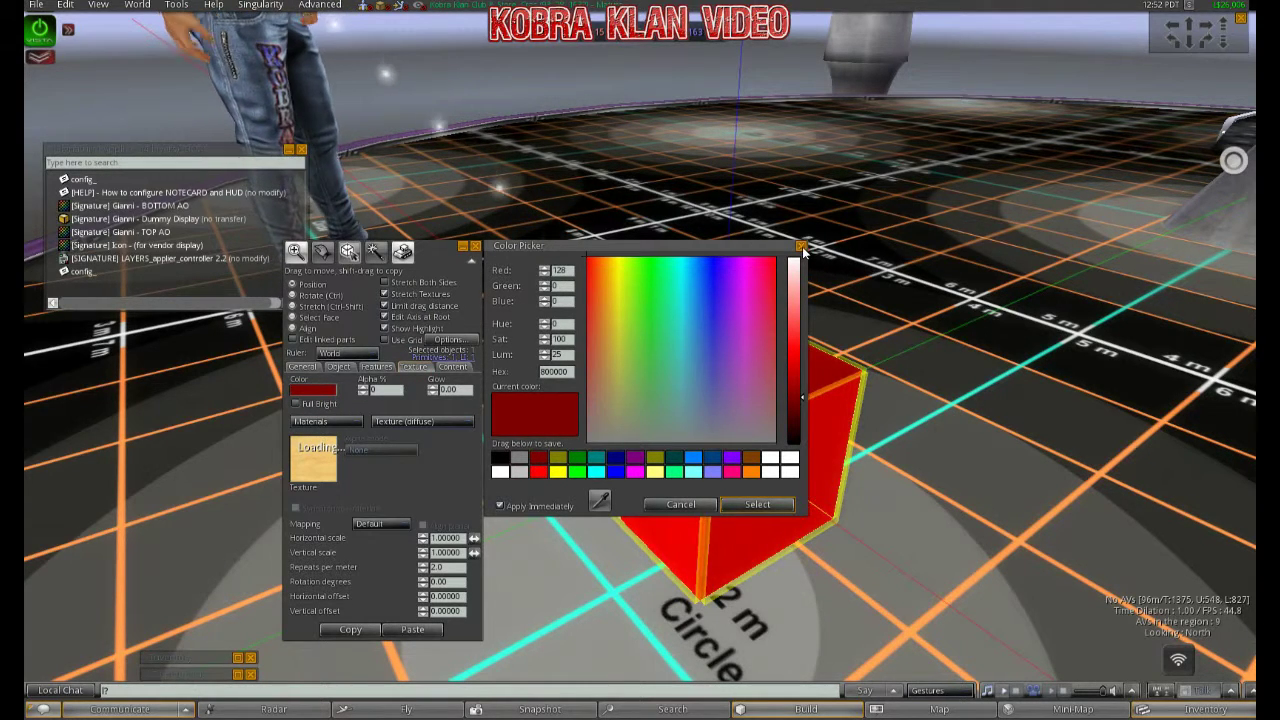
click(801, 246)
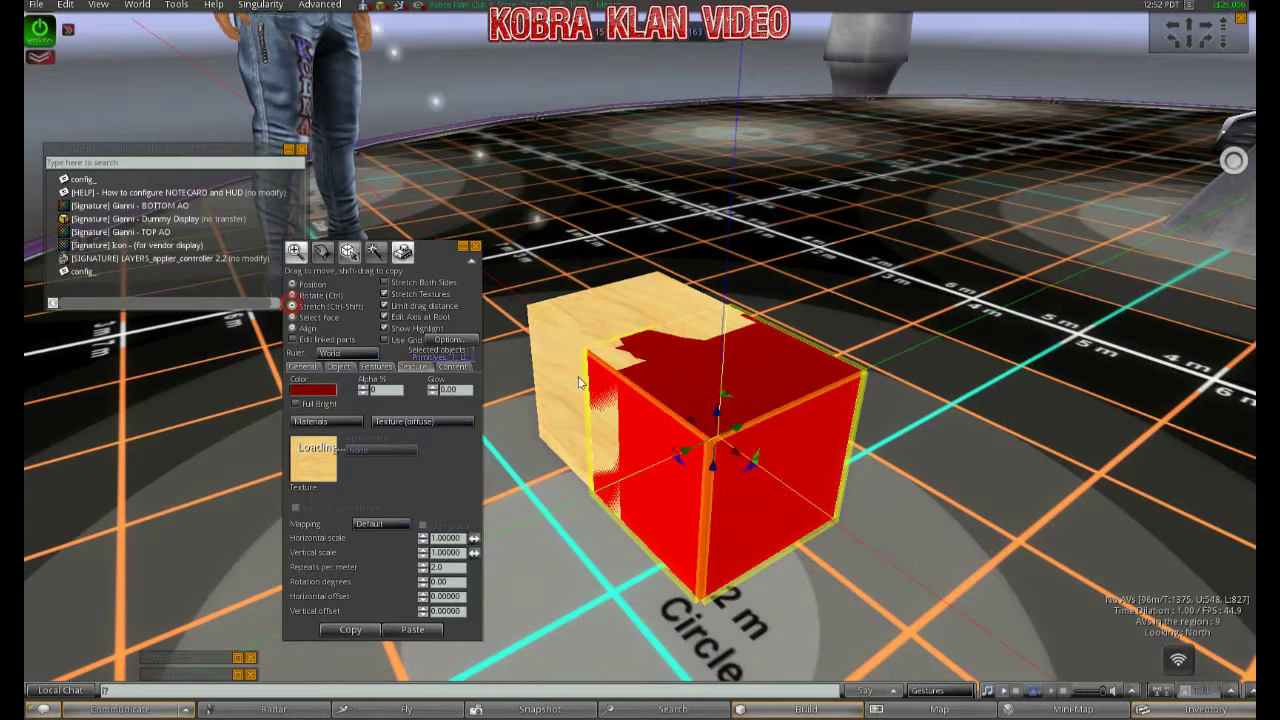
Shrink the red box to less than half its size and move it onto the wooden box's front face
key(ctrl+shift)
ctrl+shift+drag(595, 365, 738, 456)
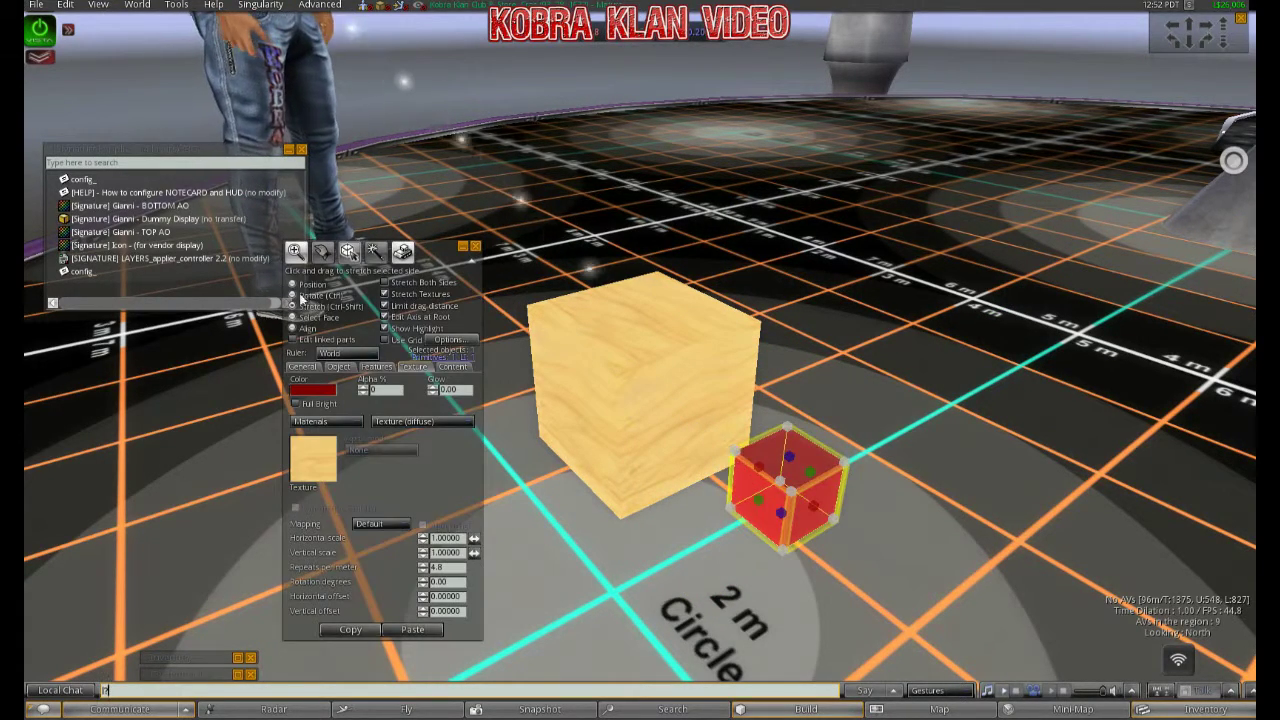
click(292, 284)
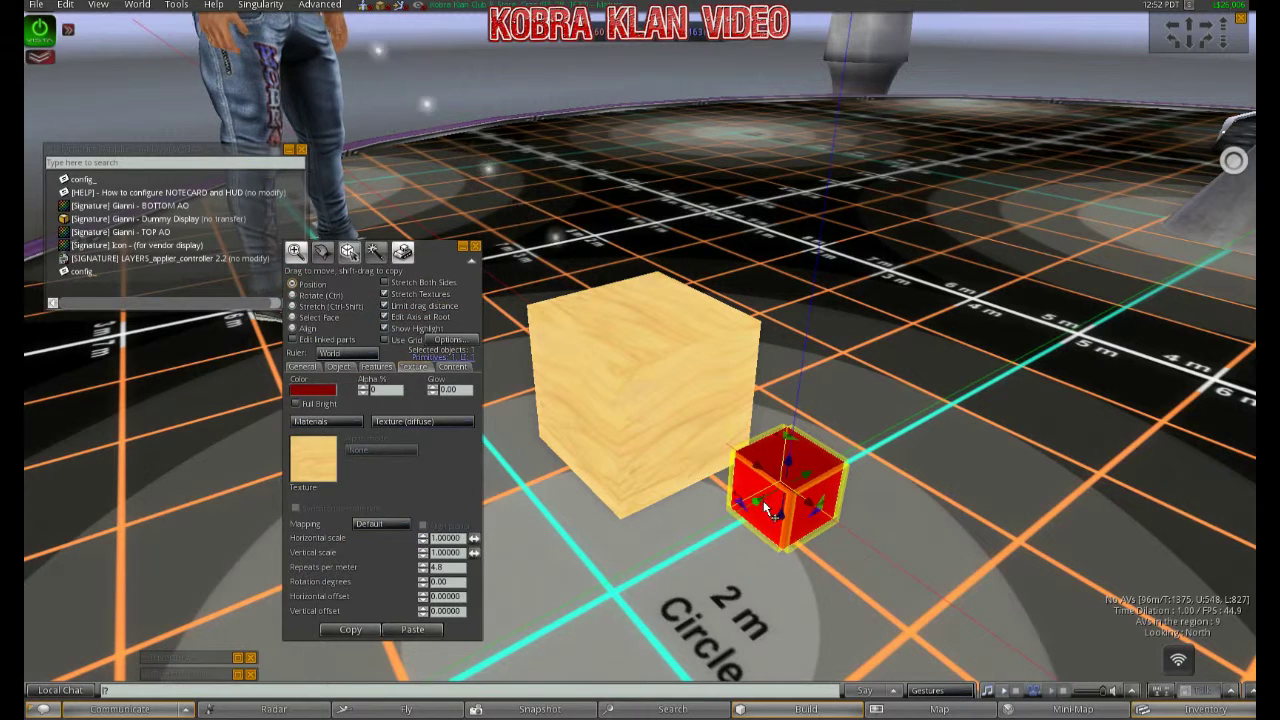
drag(760, 508, 696, 380)
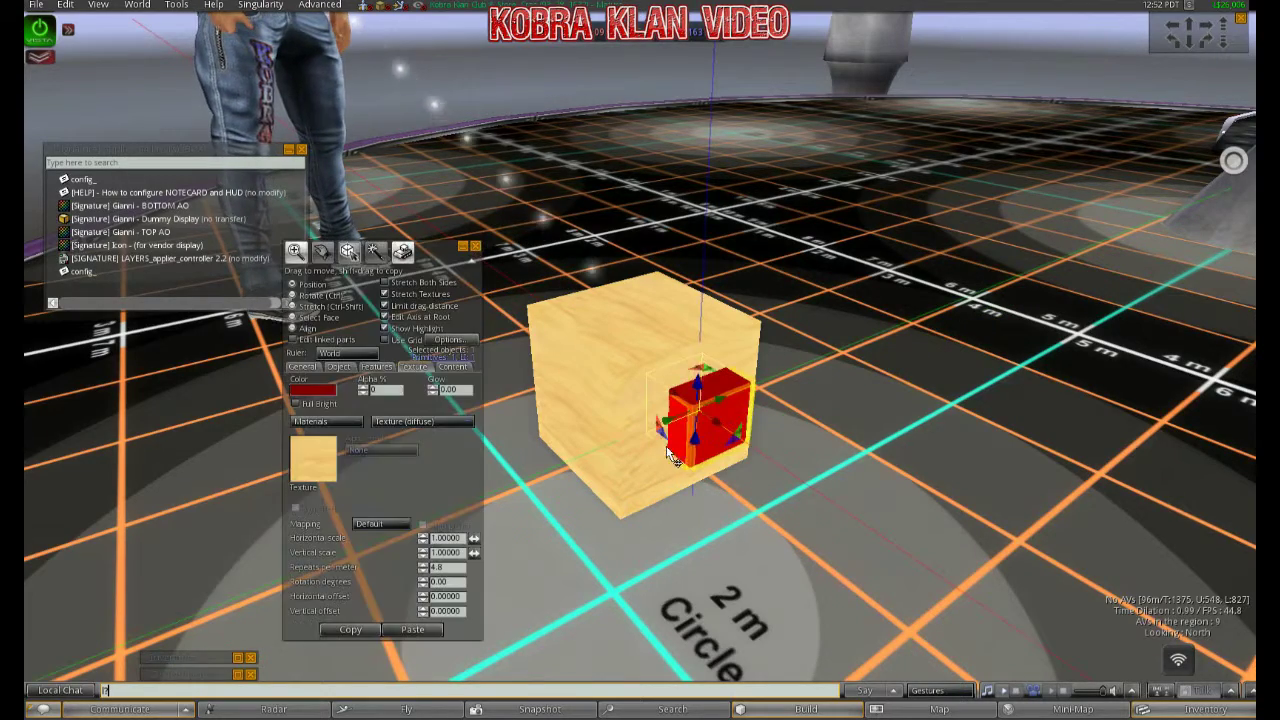
alt+drag(662, 450, 668, 316)
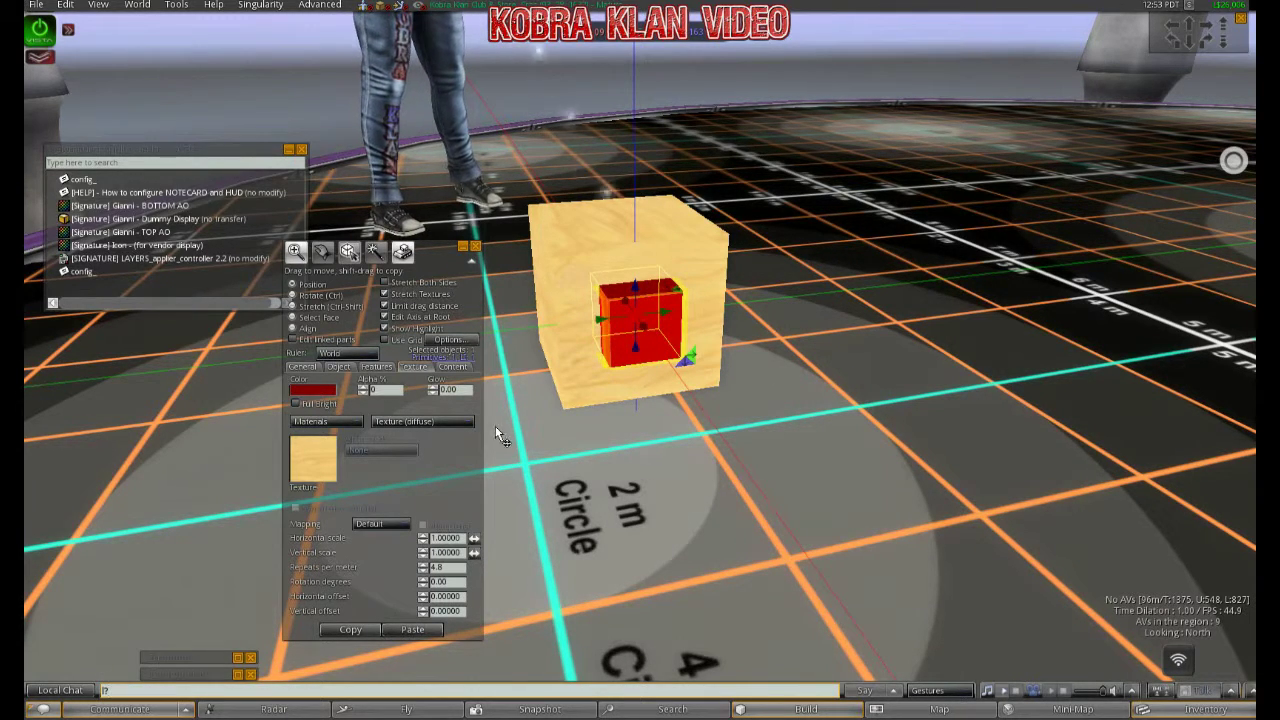
Rename the small red box as "proba" and finish editing it
click(302, 367)
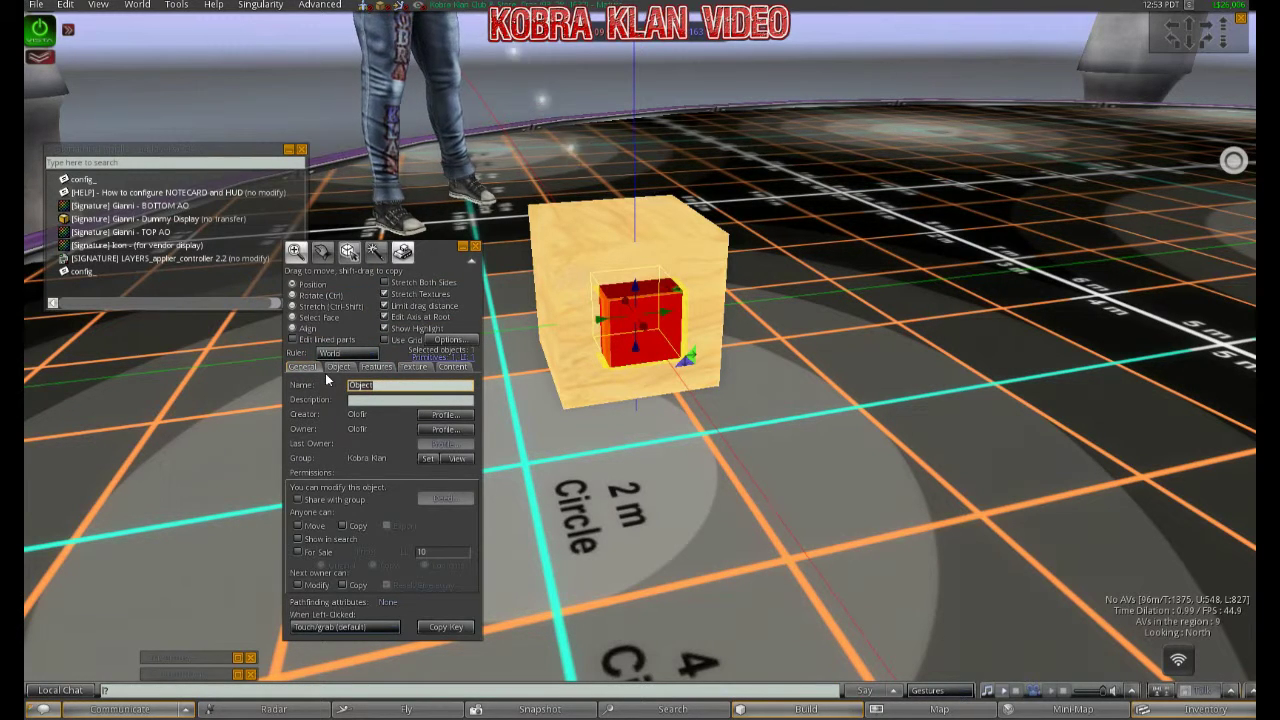
text(proba)
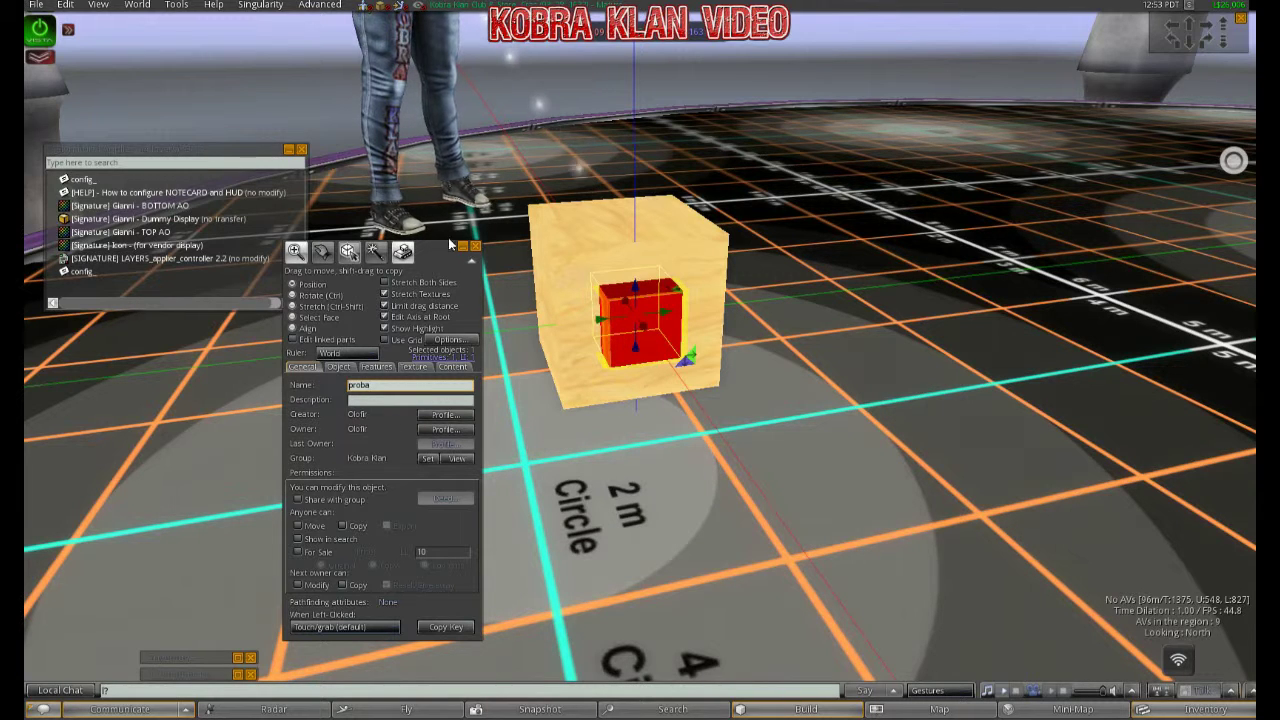
click(476, 246)
Rename the large wooden box as "hud tattoo" and finish editing it
right_click(587, 251)
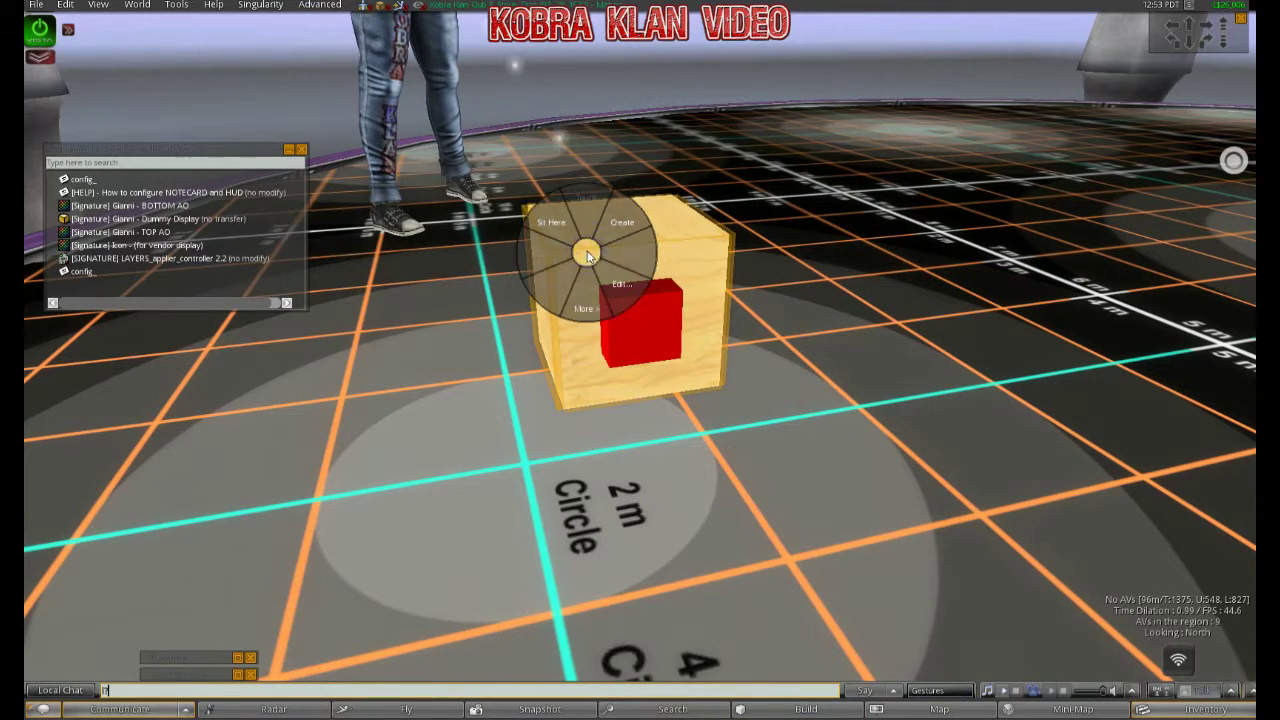
click(624, 285)
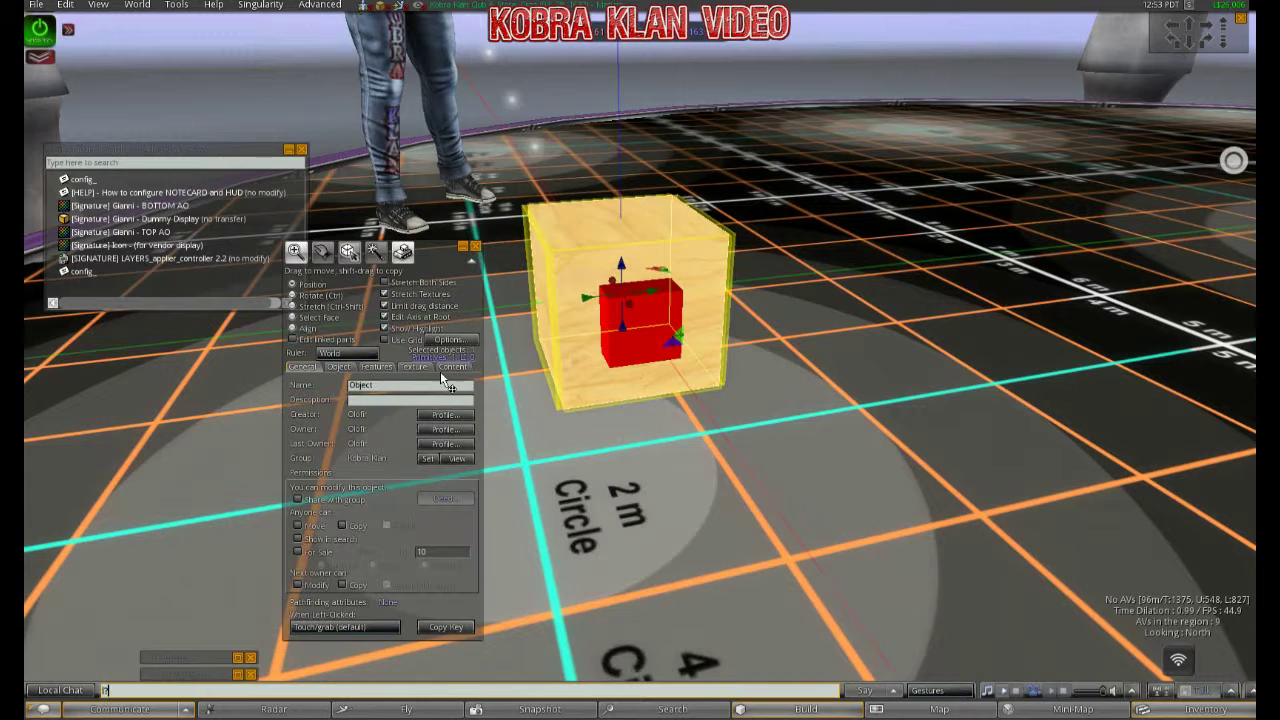
drag(393, 390, 299, 390)
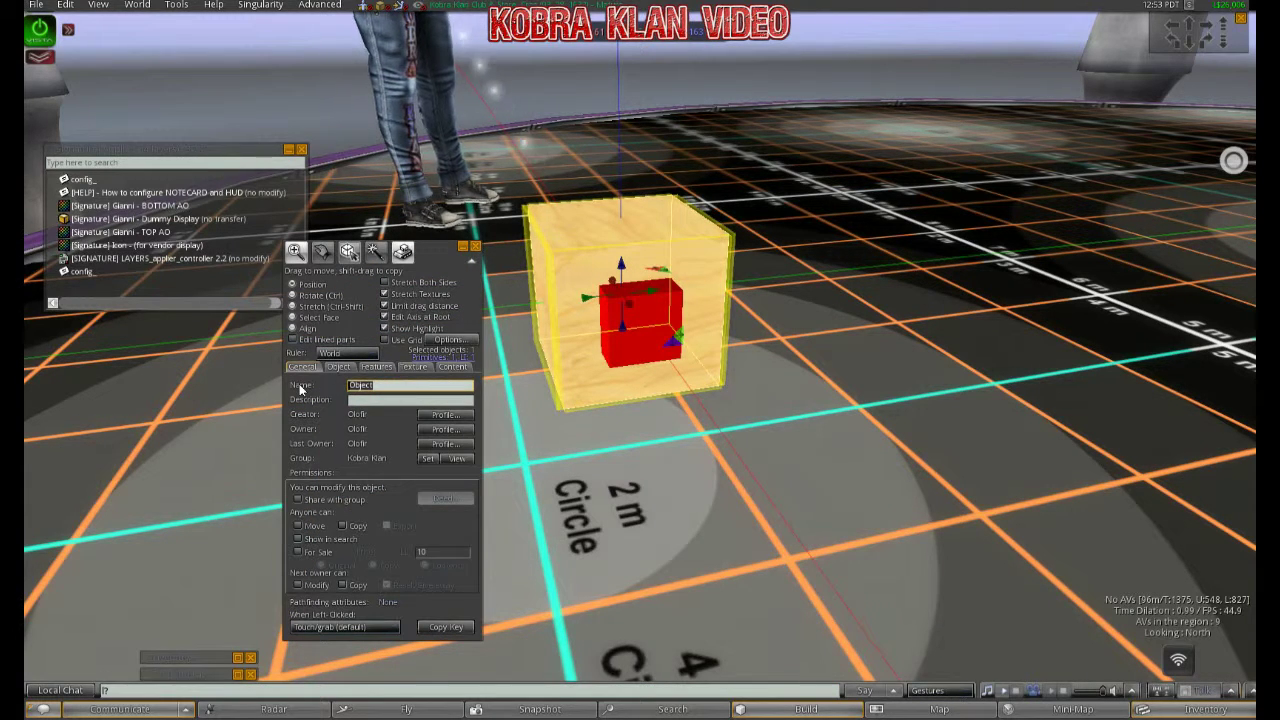
text(hu)
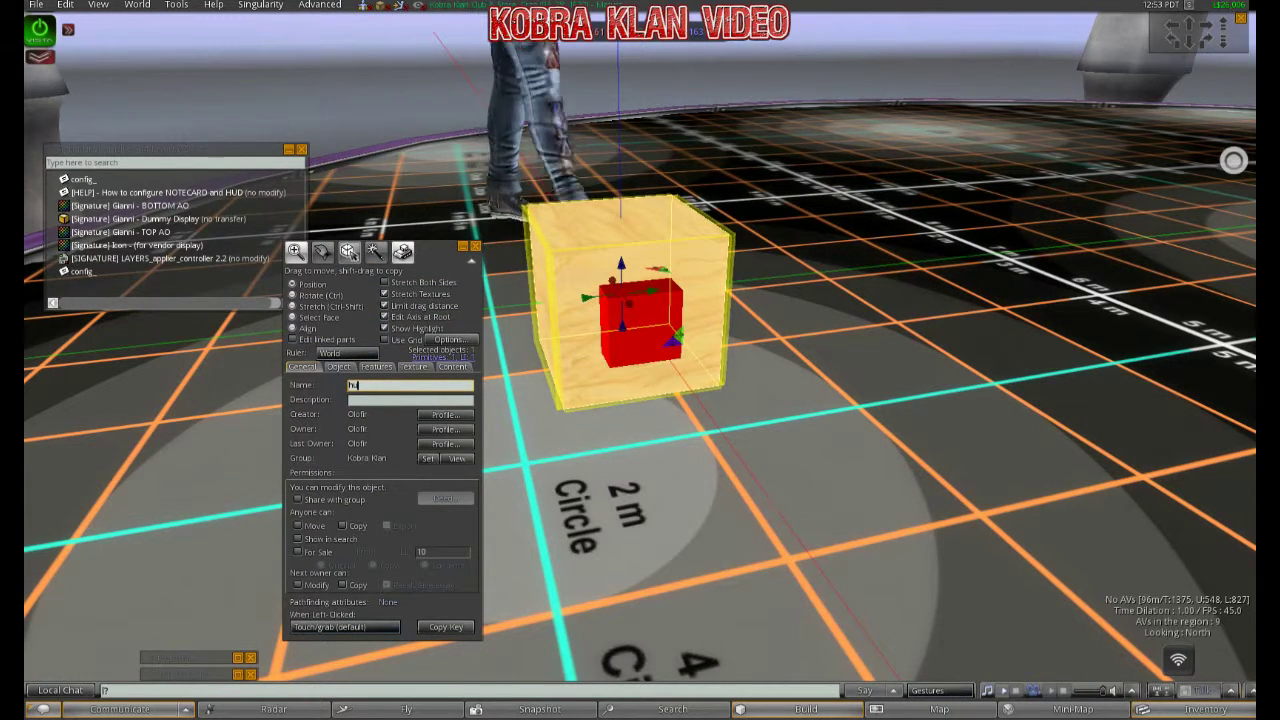
text(d tar)
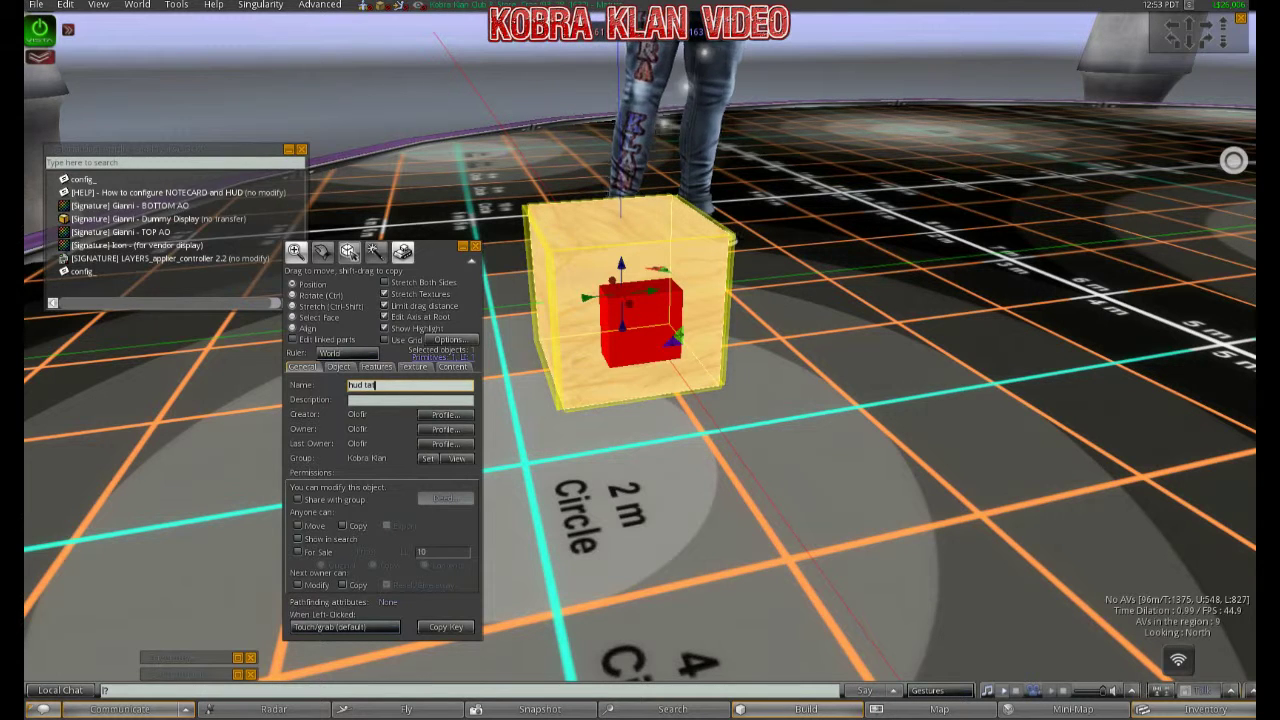
key(BackSpace)
text(ttoo)
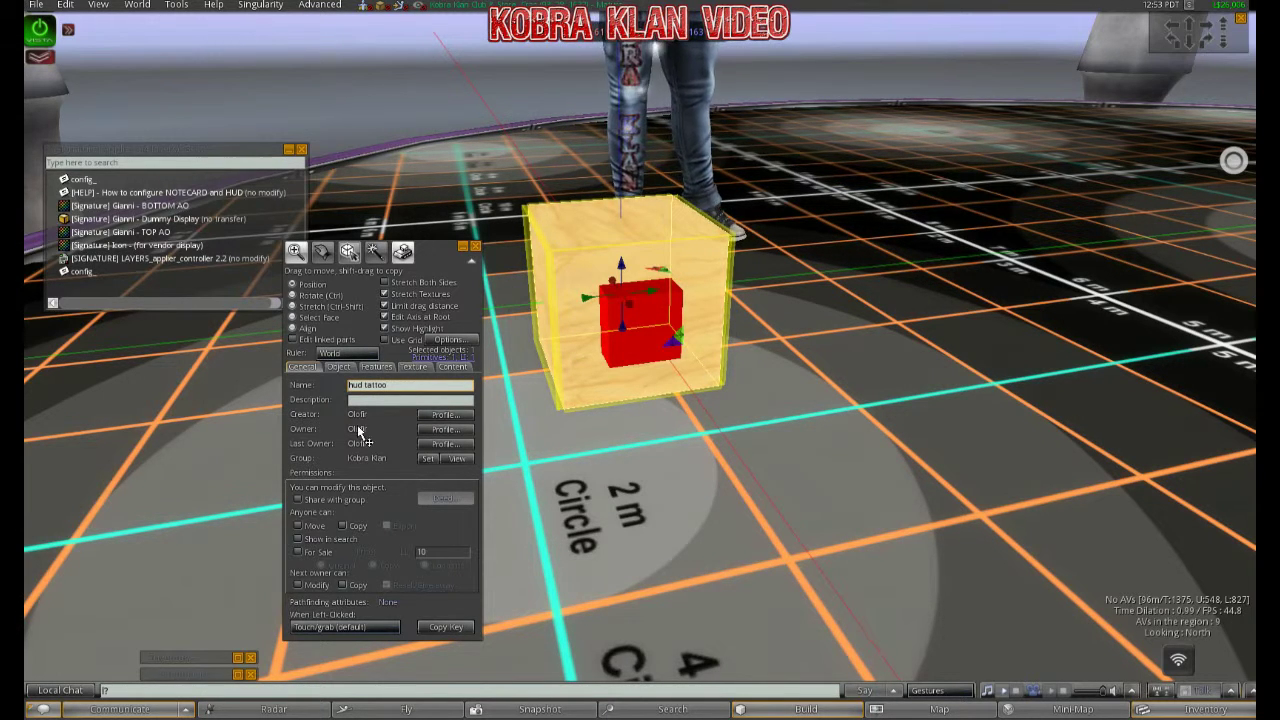
click(475, 248)
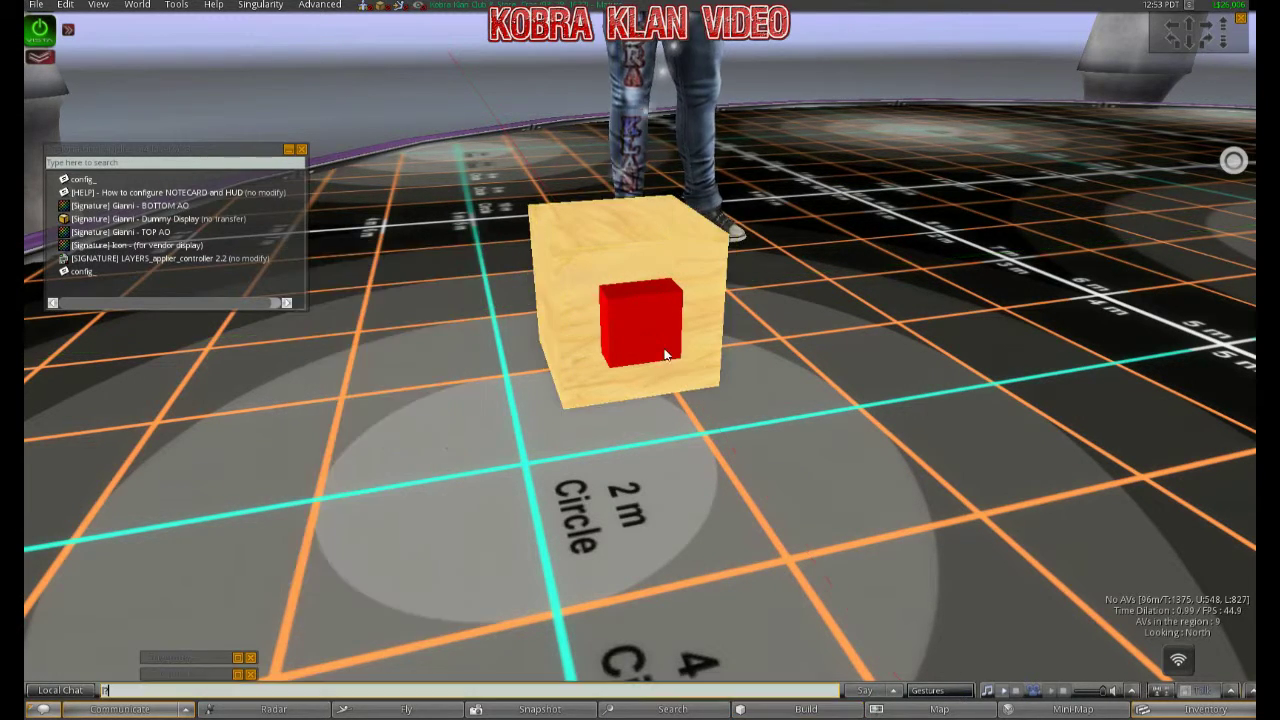
Link the small red box to the wooden box, with the wooden box as root, and shift the linked object sideways
right_click(643, 325)
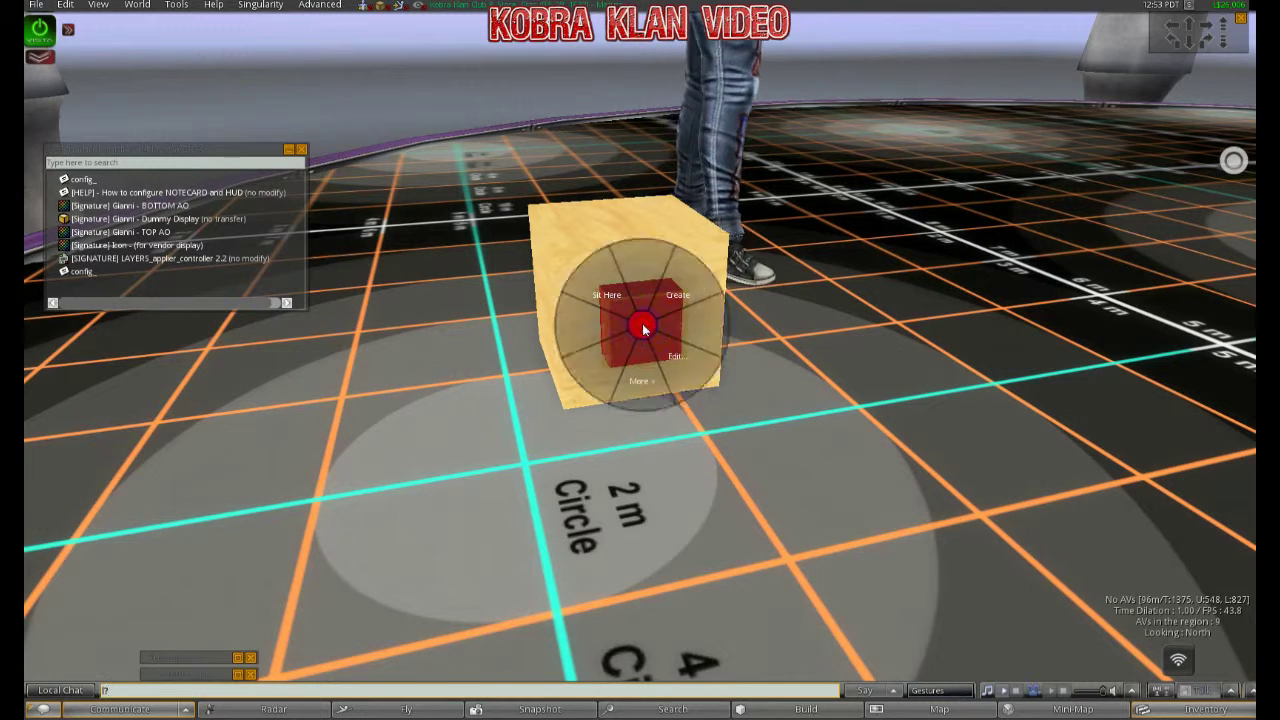
click(678, 360)
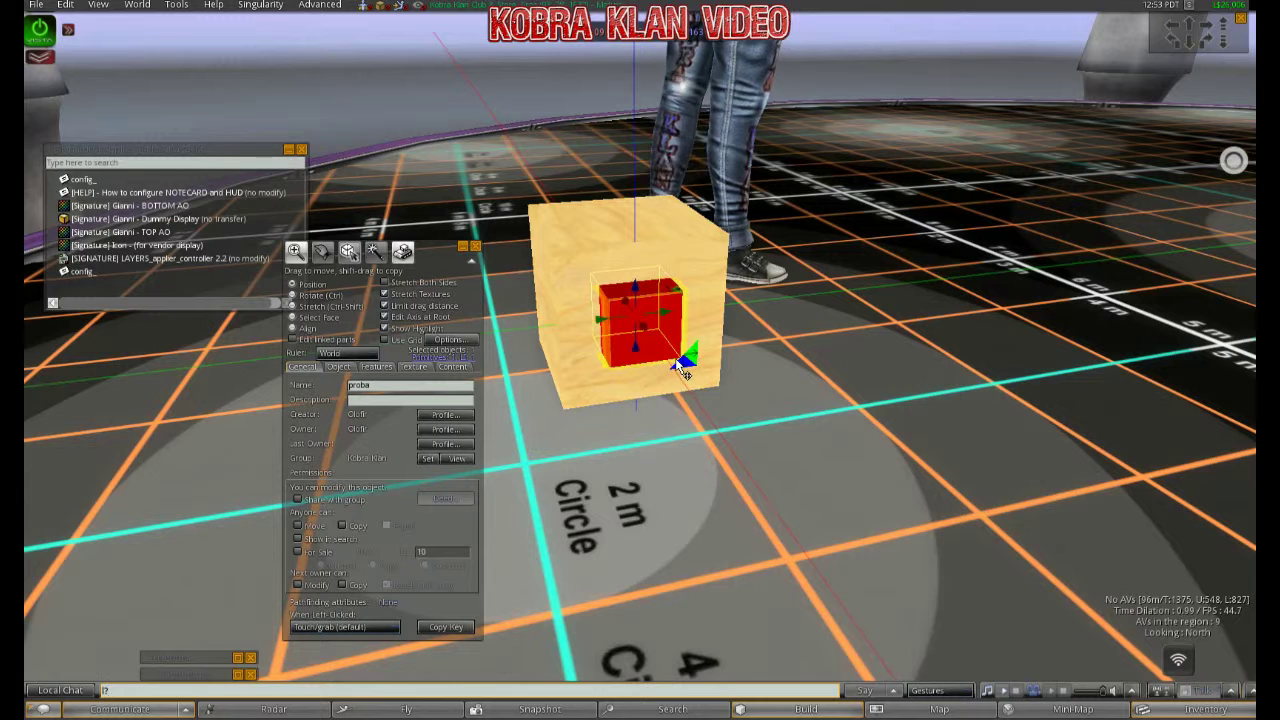
shift+click(569, 247)
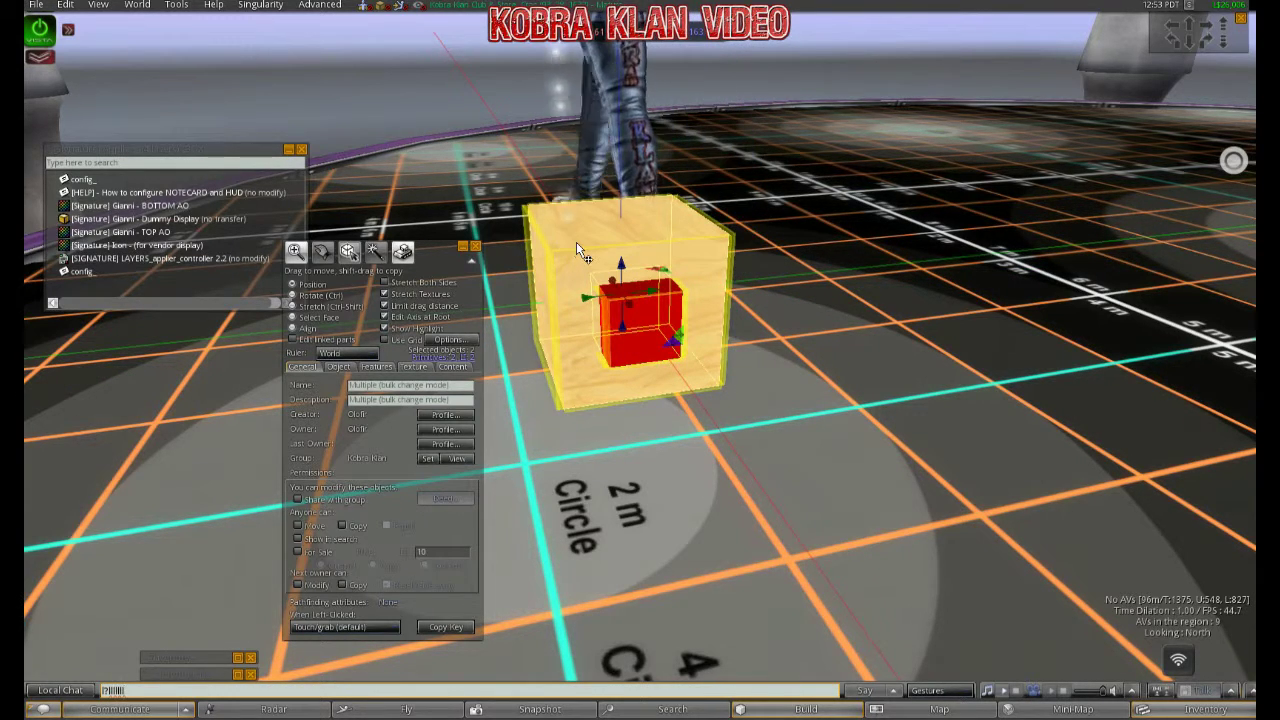
click(339, 368)
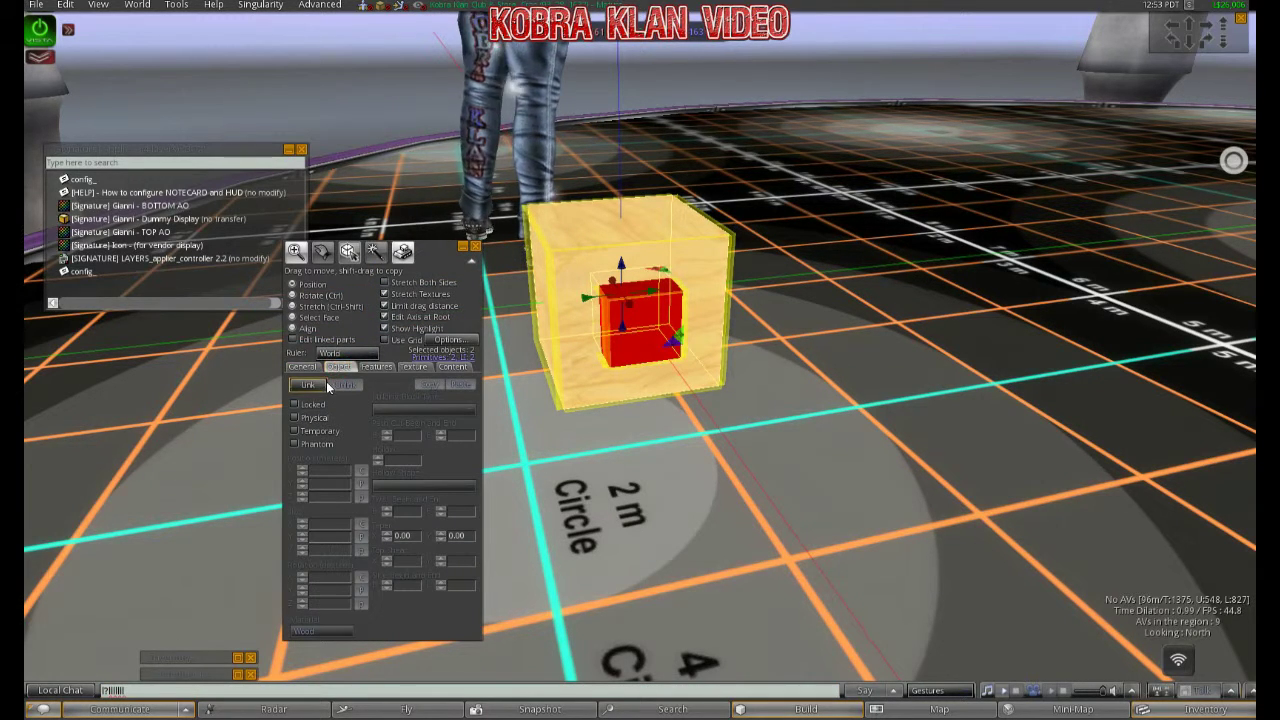
click(310, 386)
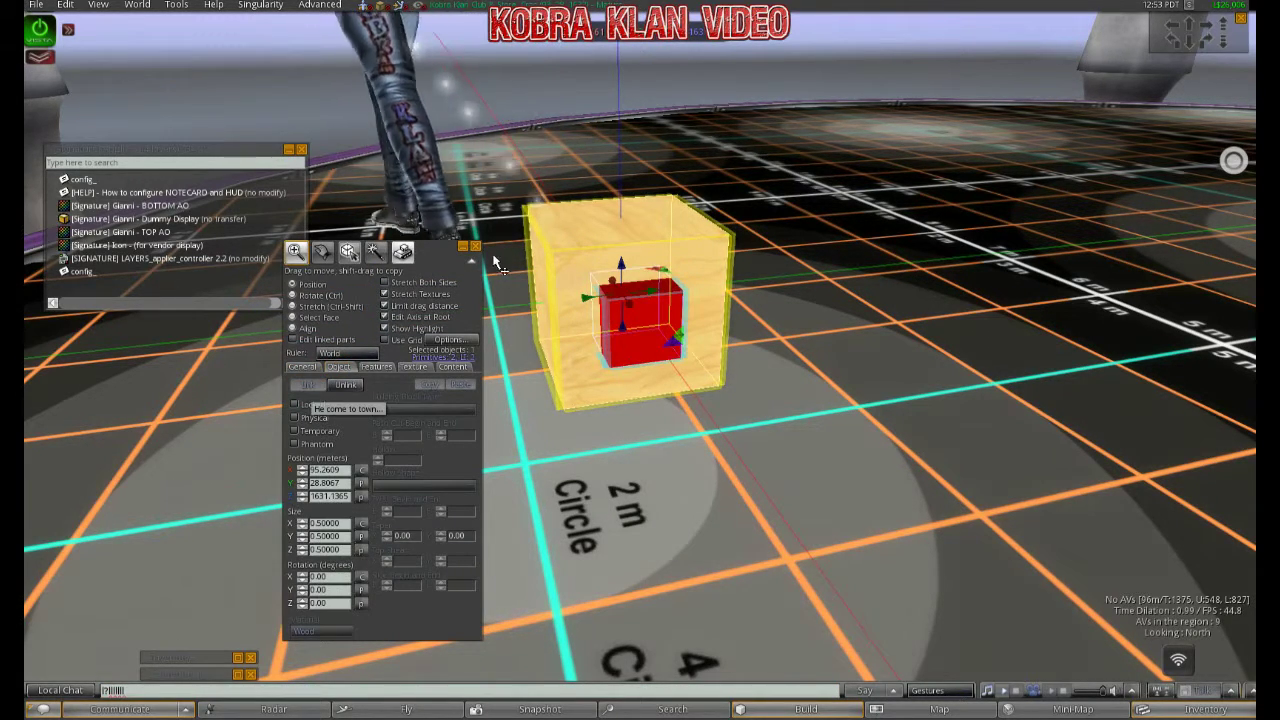
click(475, 246)
right_click(590, 258)
click(623, 288)
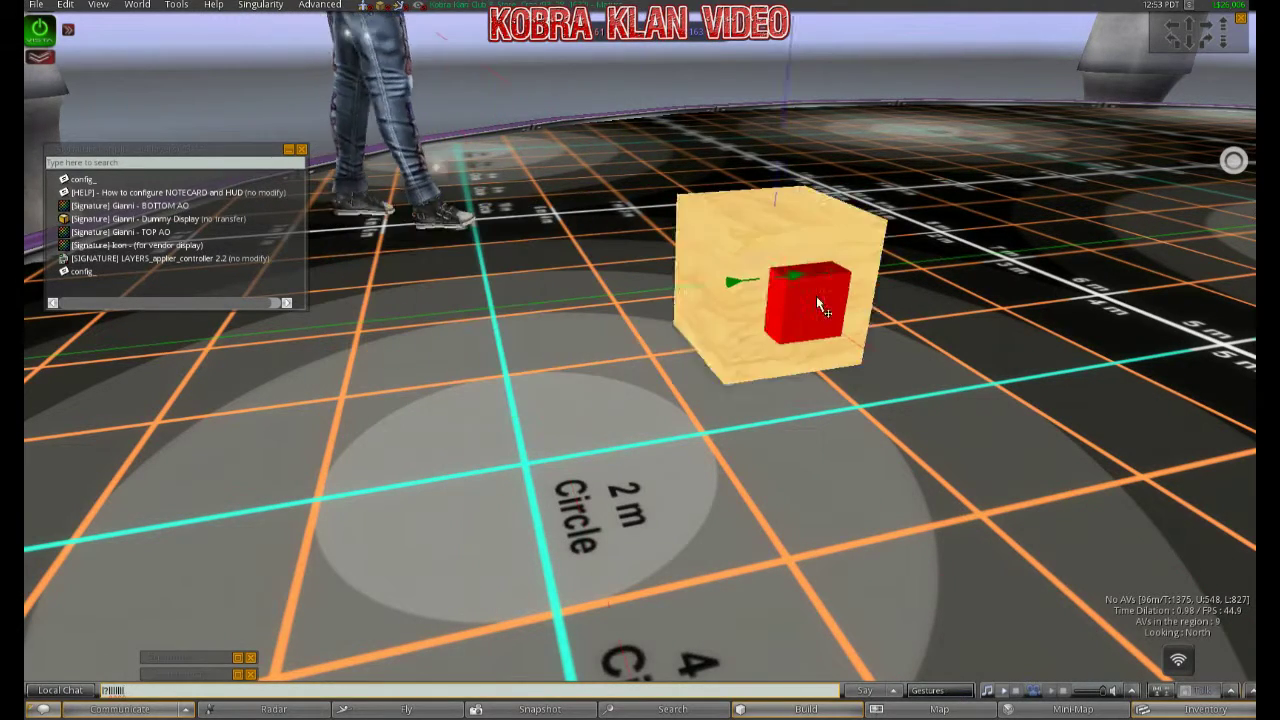
Check the name of the small red box within the linked object by editing linked parts individually
right_click(720, 328)
click(752, 356)
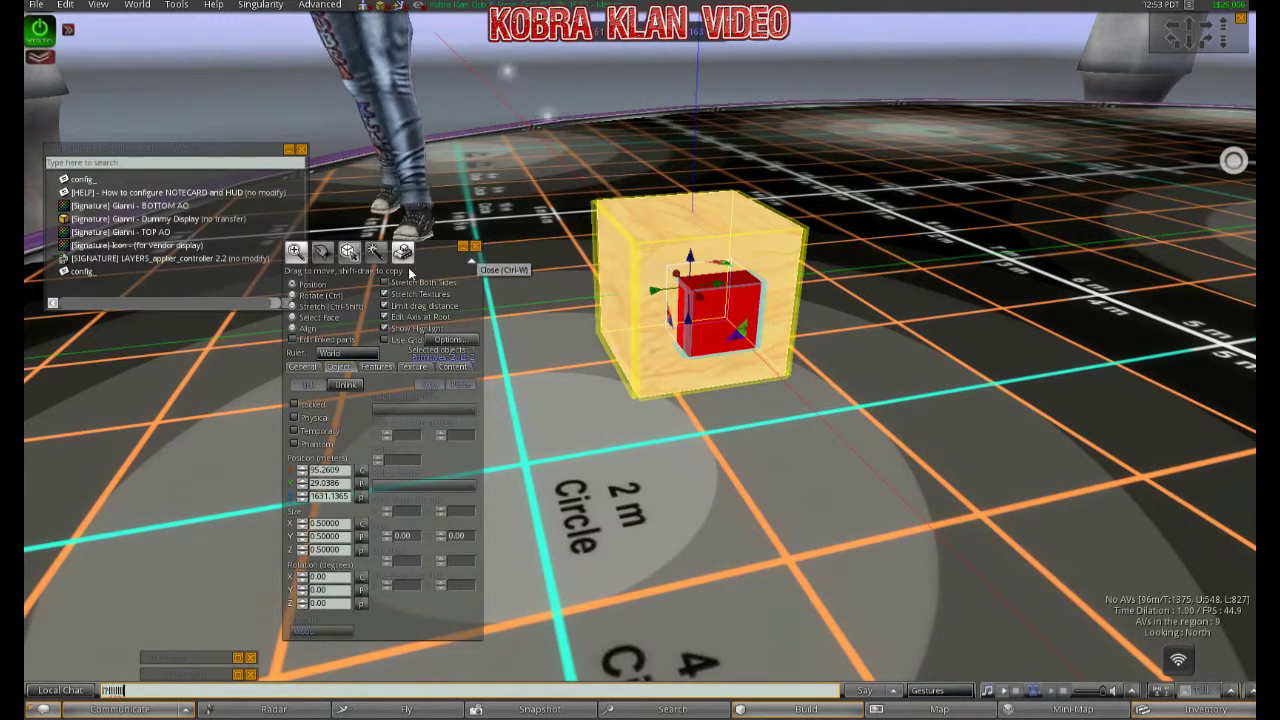
click(294, 339)
click(720, 340)
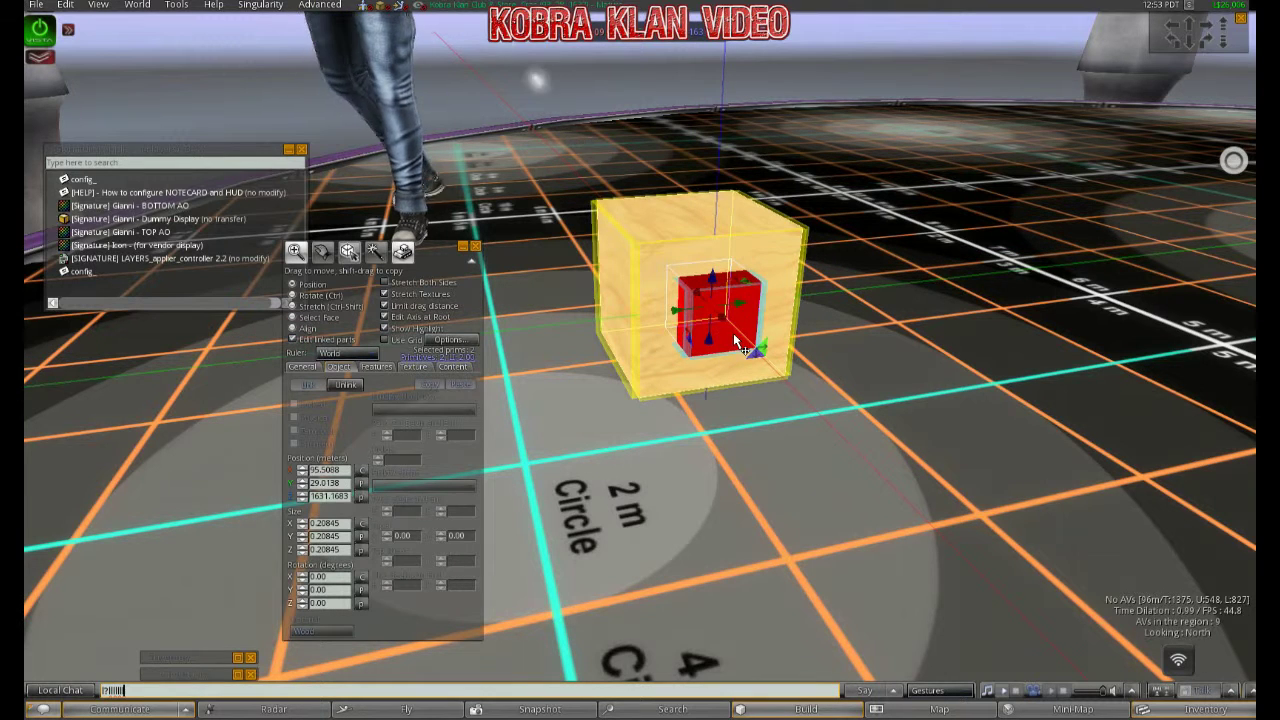
click(303, 367)
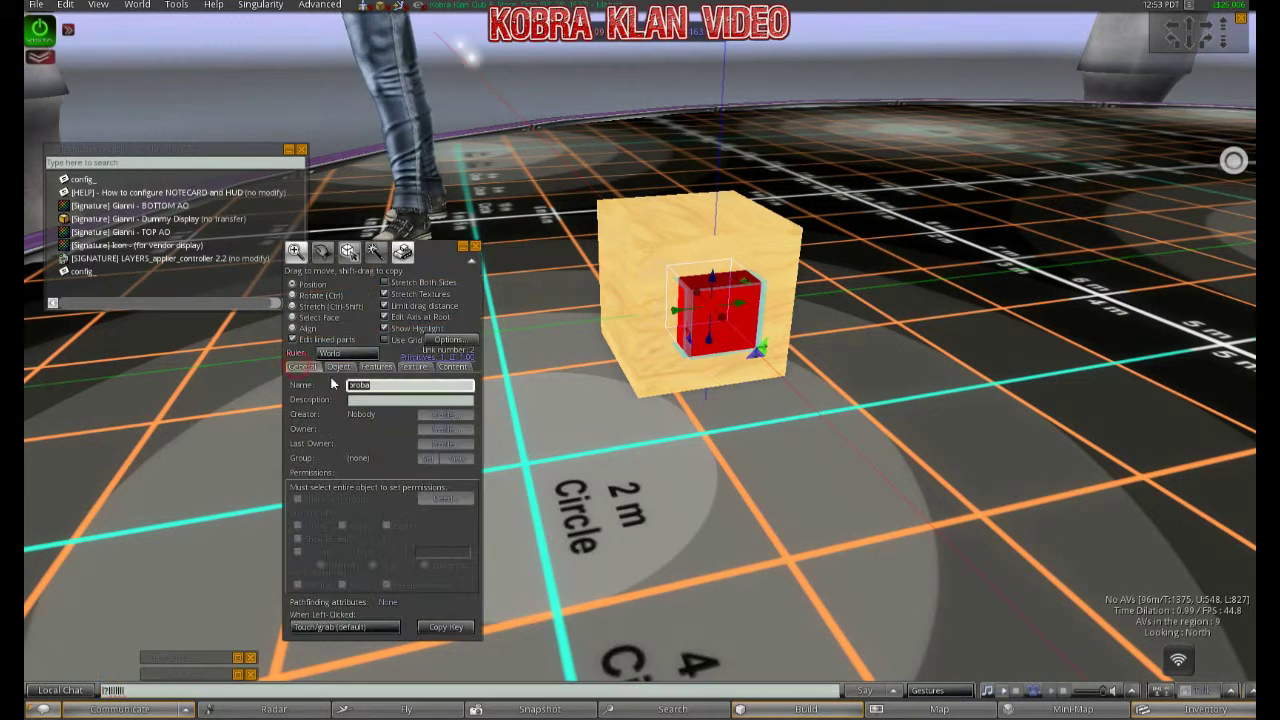
click(373, 397)
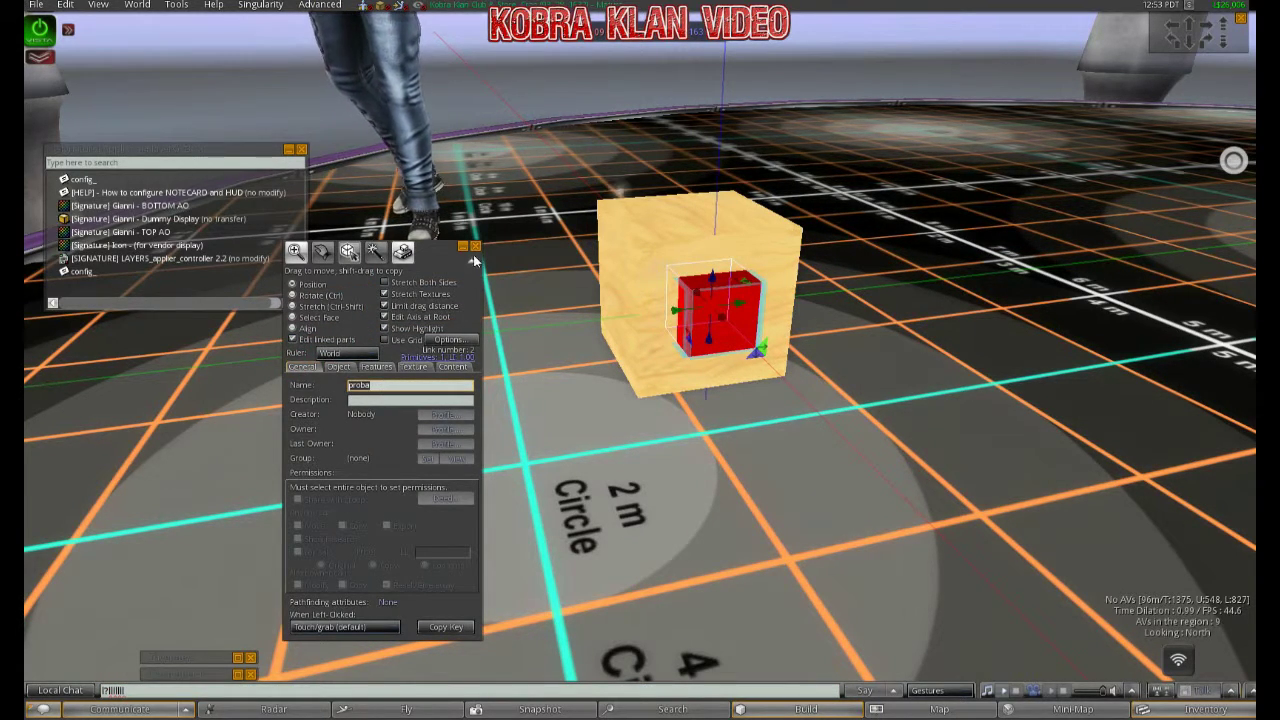
key(Escape)
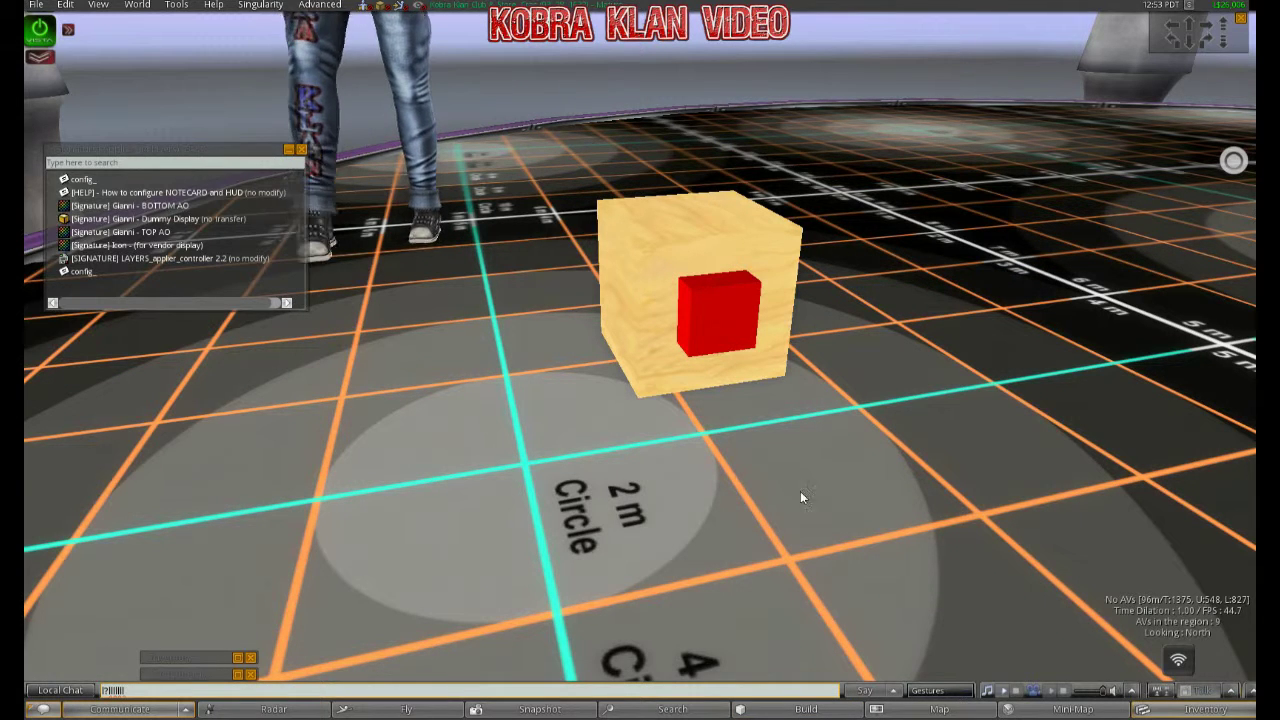
Add the [SIGNATURE] LAYERS_applier_controller 2.2 script from the kit to the wooden root box's contents
right_click(666, 248)
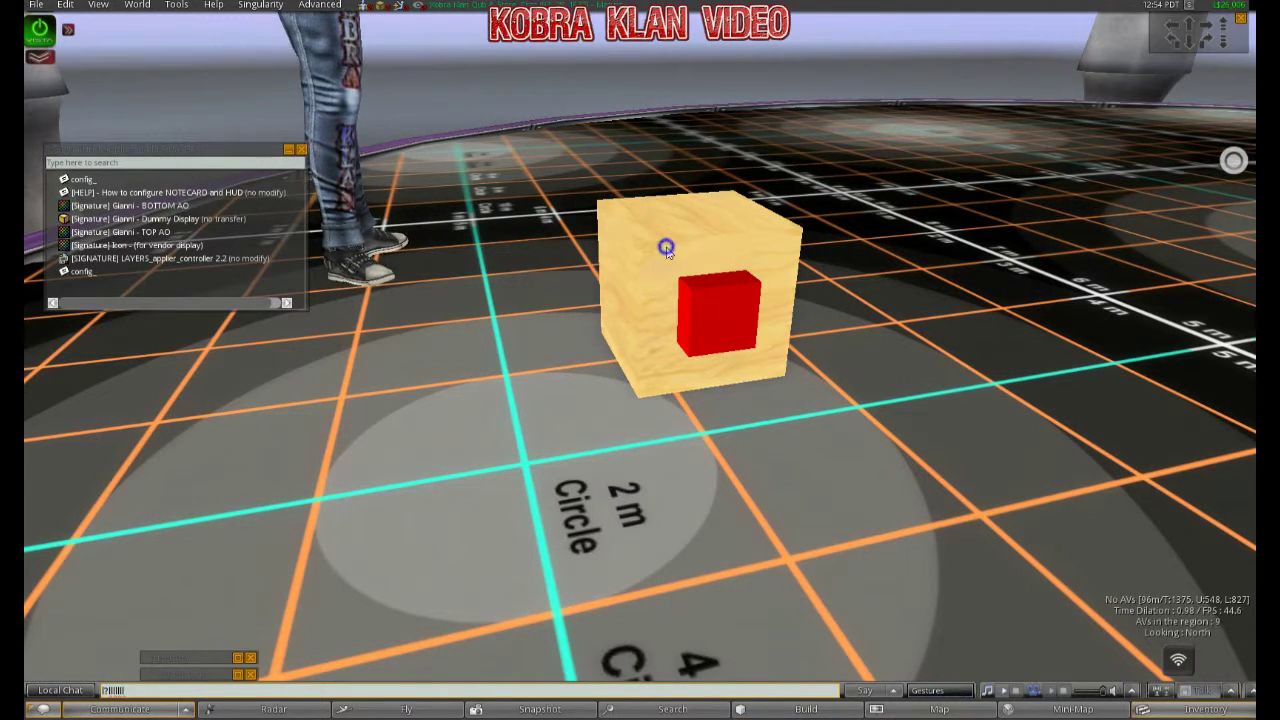
click(714, 286)
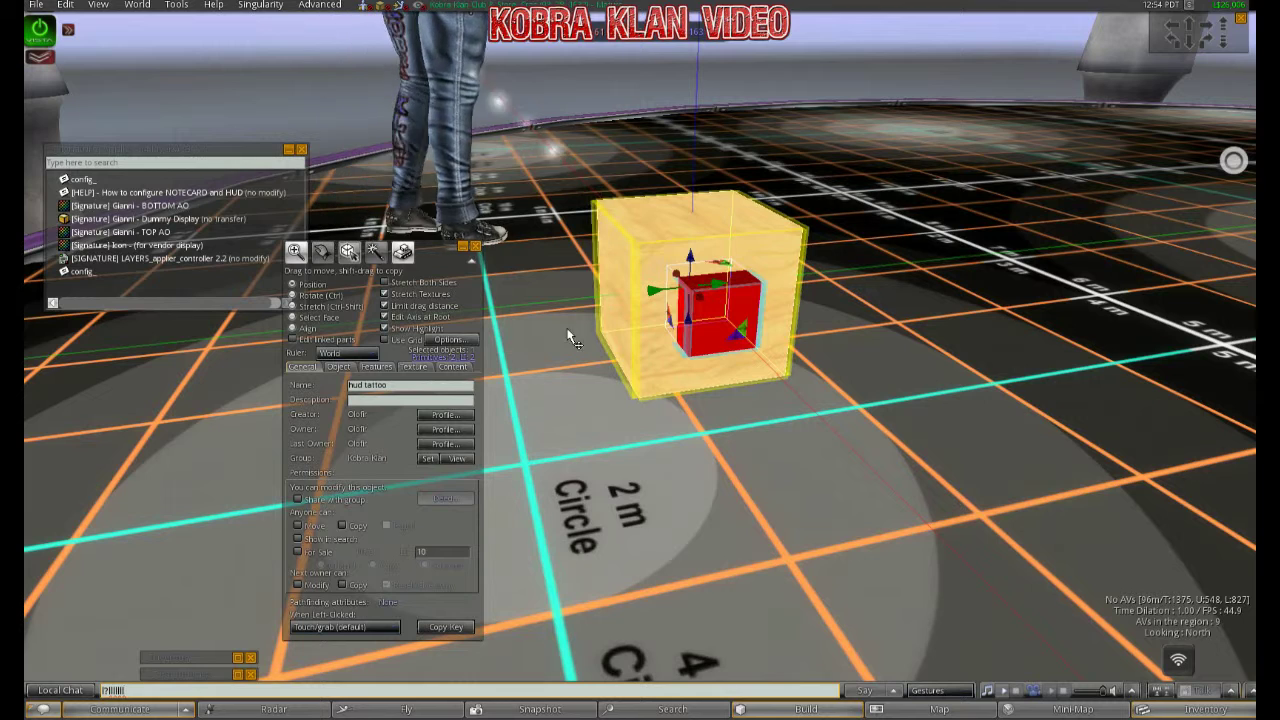
click(454, 368)
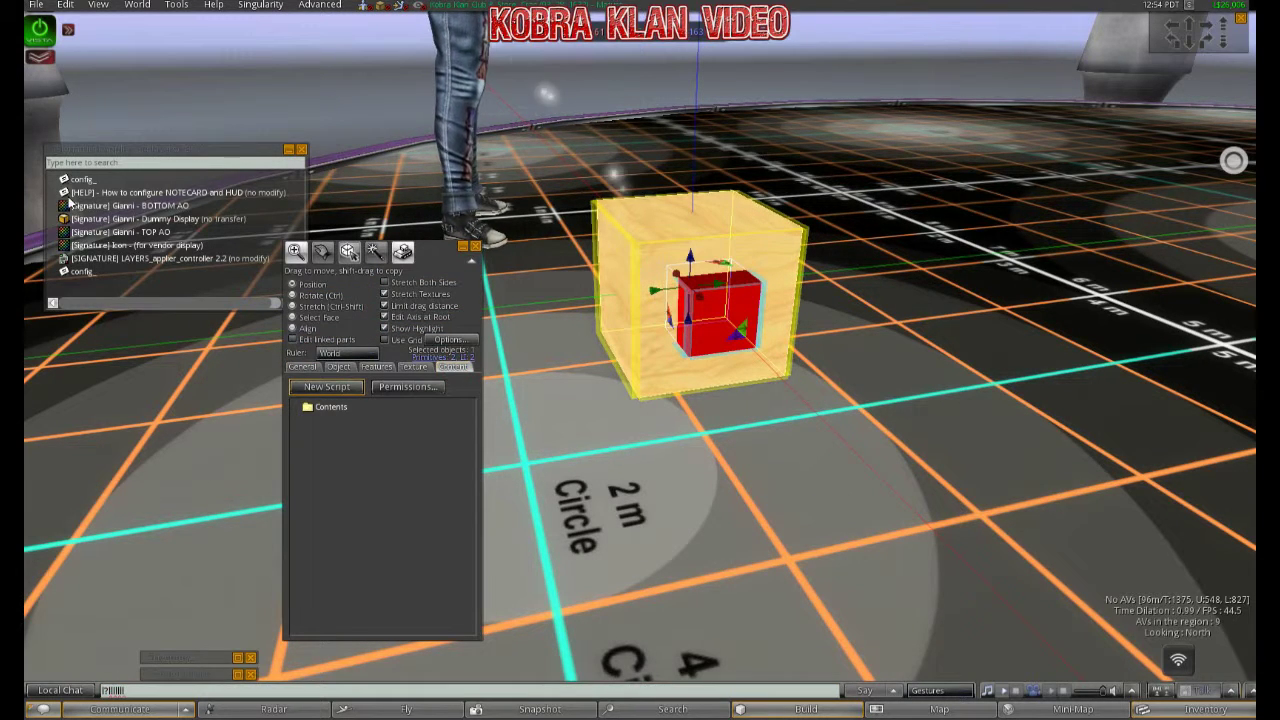
mouse_move(85, 260)
mouse_down()
mouse_move(400, 425)
mouse_move(399, 406)
mouse_up()
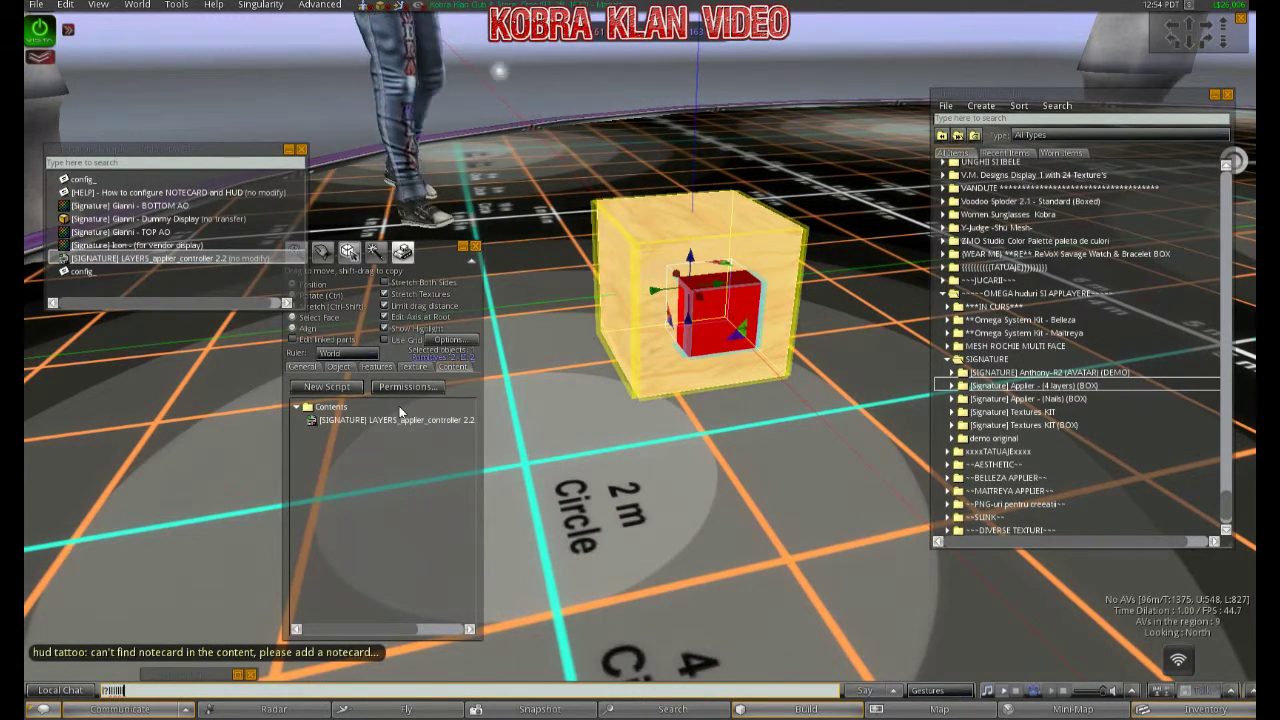
Examine the kit's example config notecard, reviewing the body-part labels for arms, hands, legs, feet and neck_fix
double_click(80, 274)
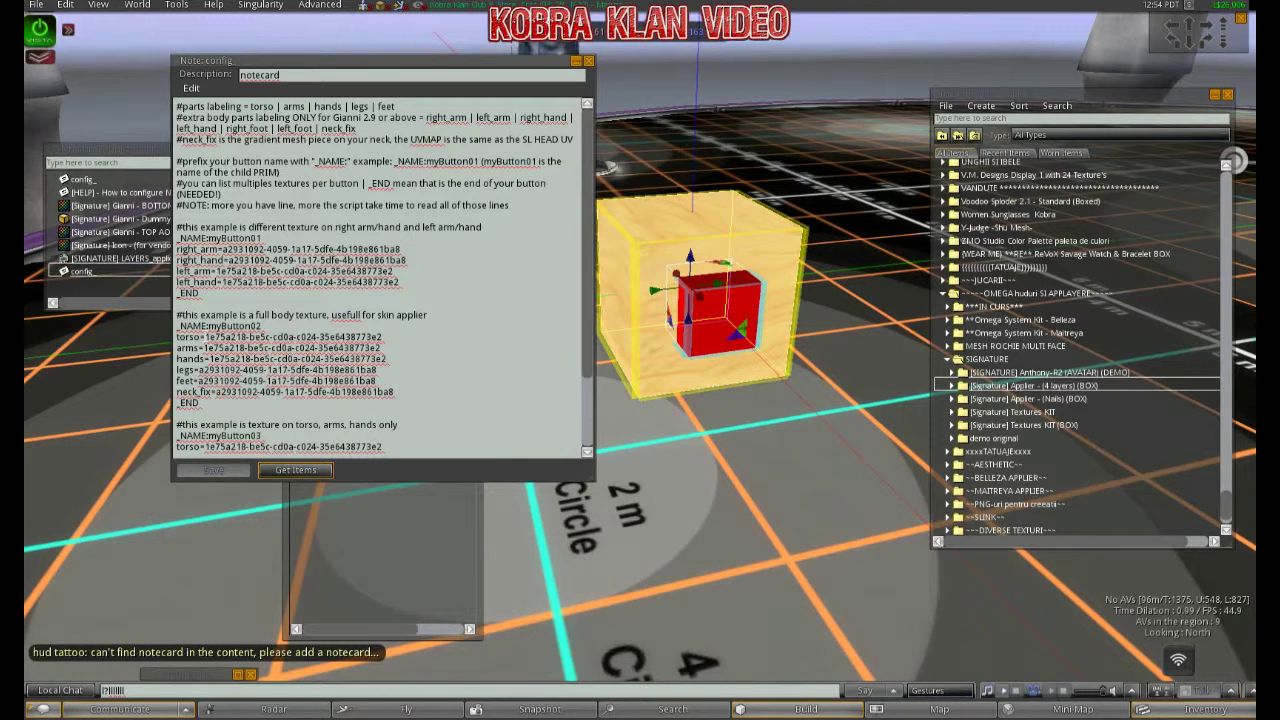
click(199, 347)
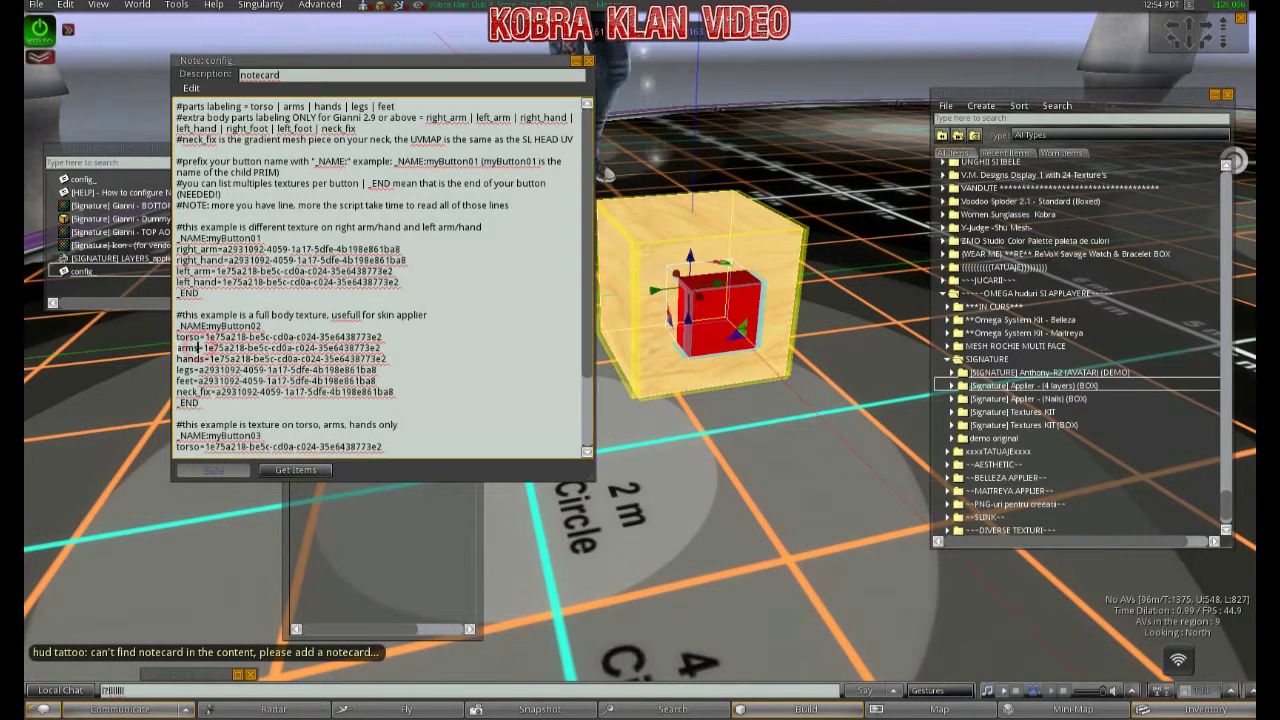
double_click(190, 358)
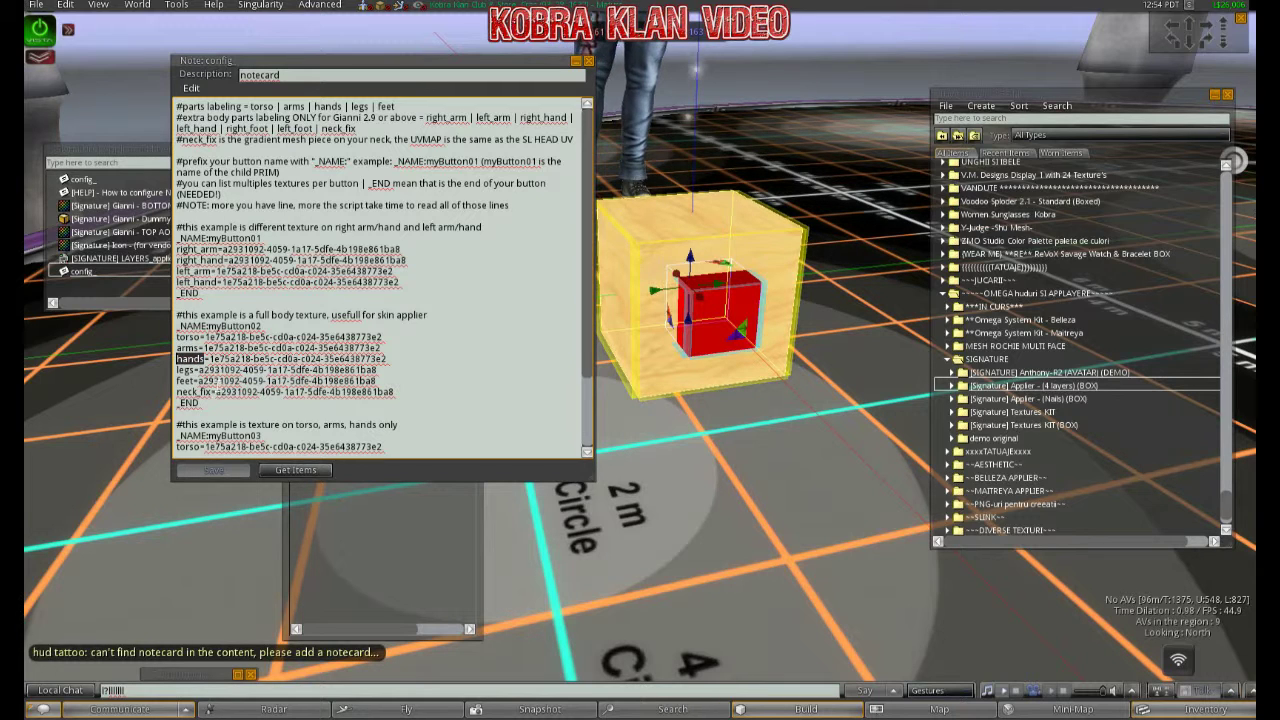
double_click(185, 369)
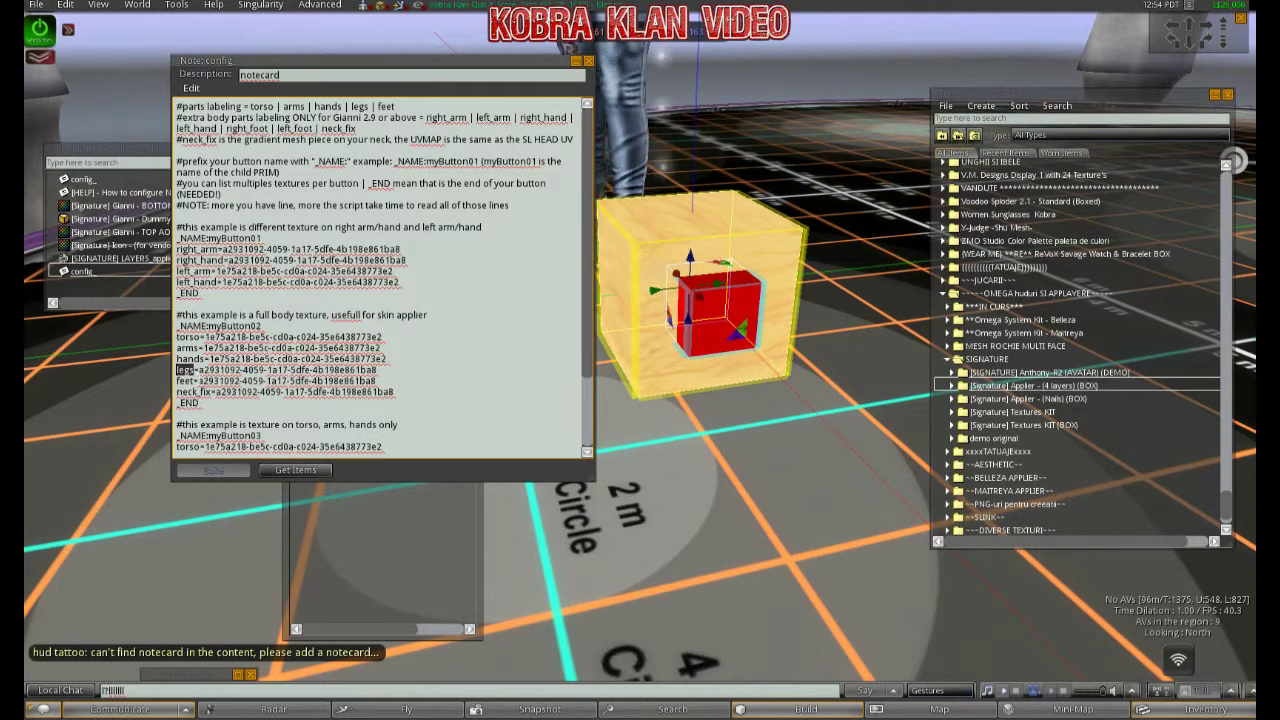
double_click(185, 381)
double_click(190, 392)
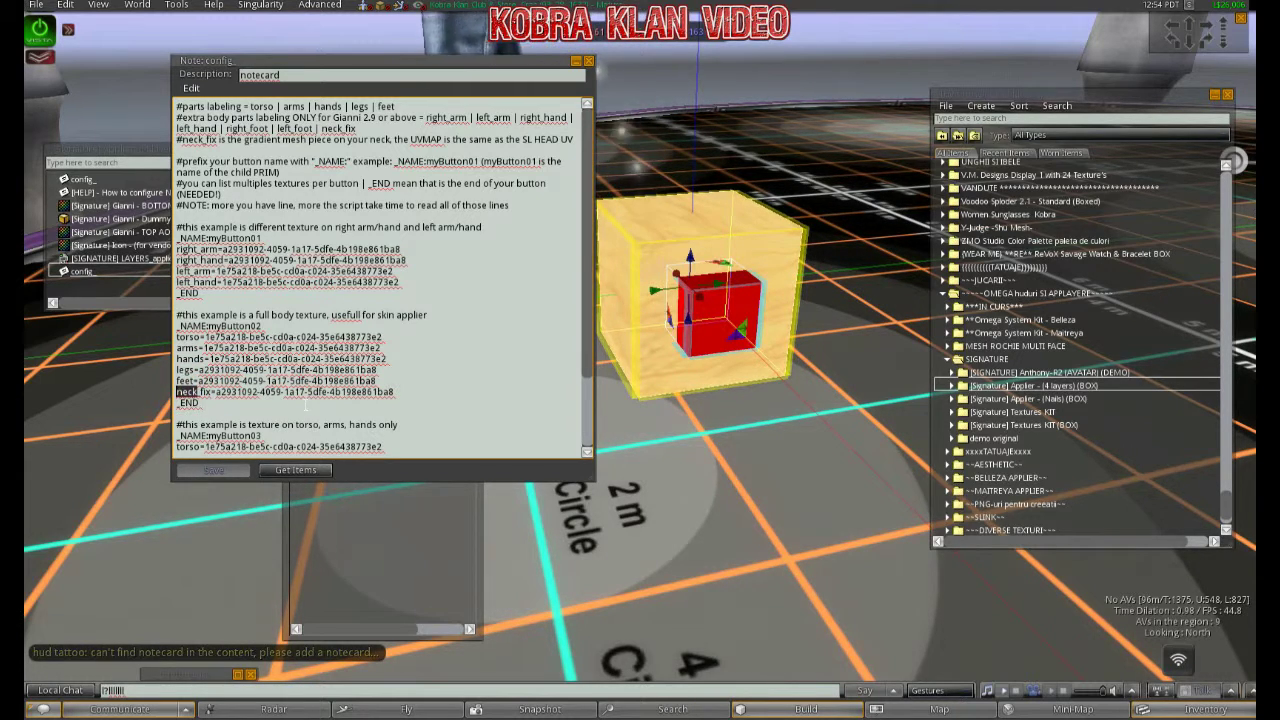
click(589, 62)
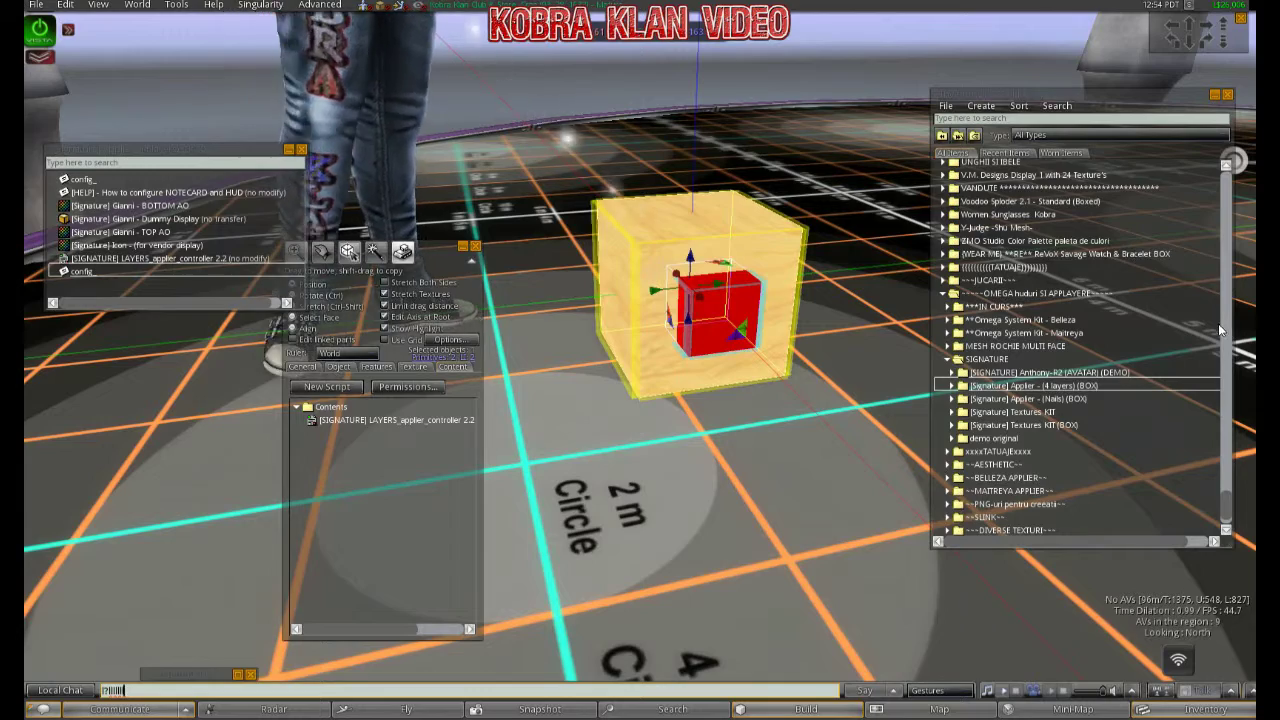
Find the "tattoo Proba" texture in the inventory's Textures folder and preview it enlarged
drag(1229, 511, 1217, 179)
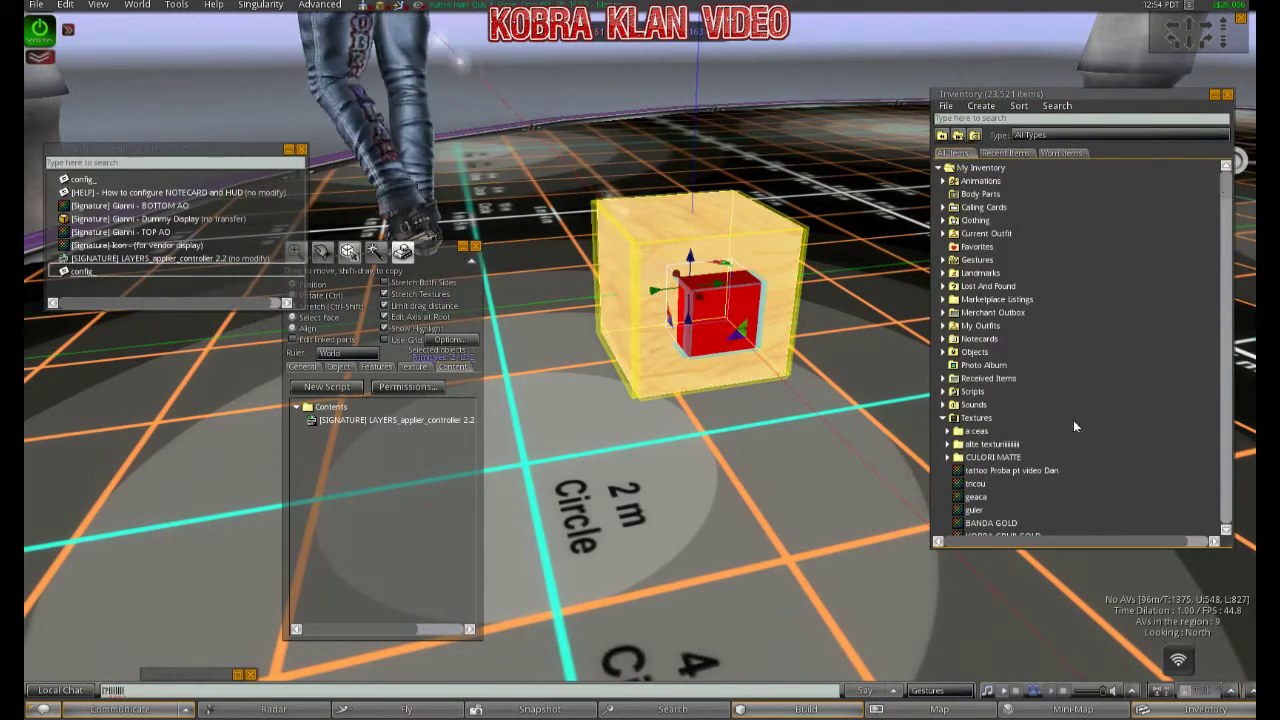
double_click(990, 471)
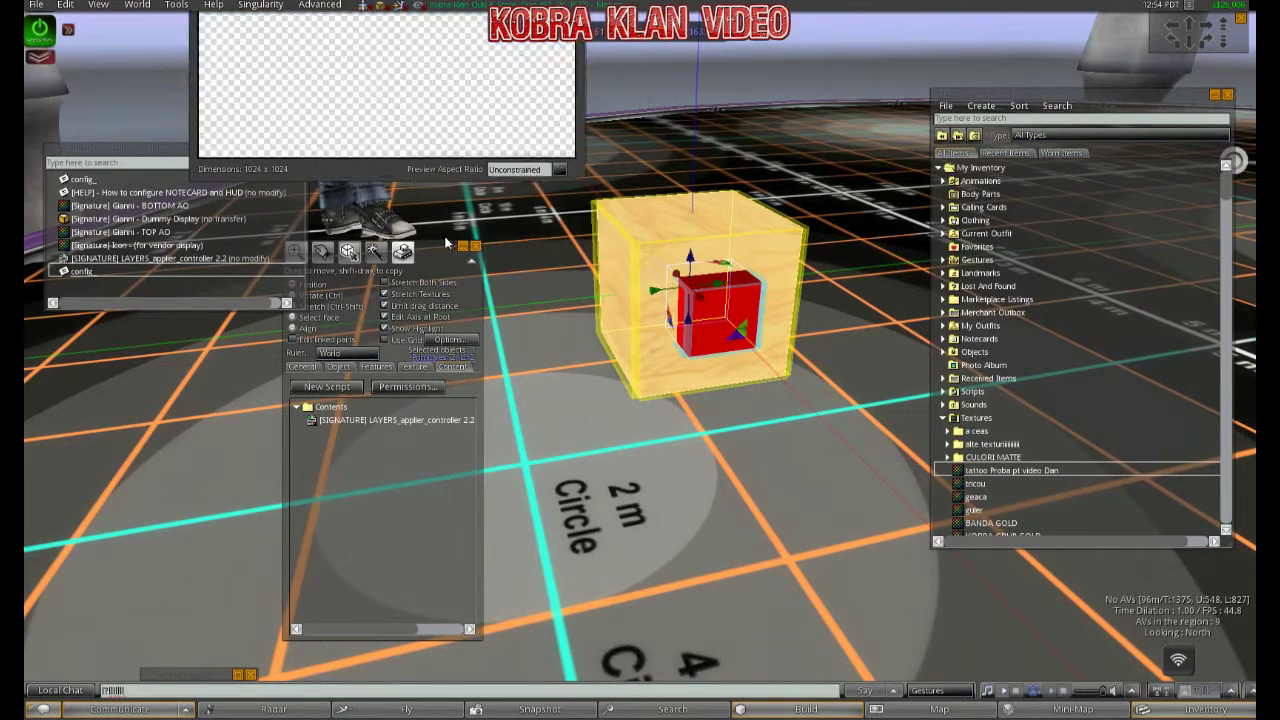
drag(771, 657, 890, 712)
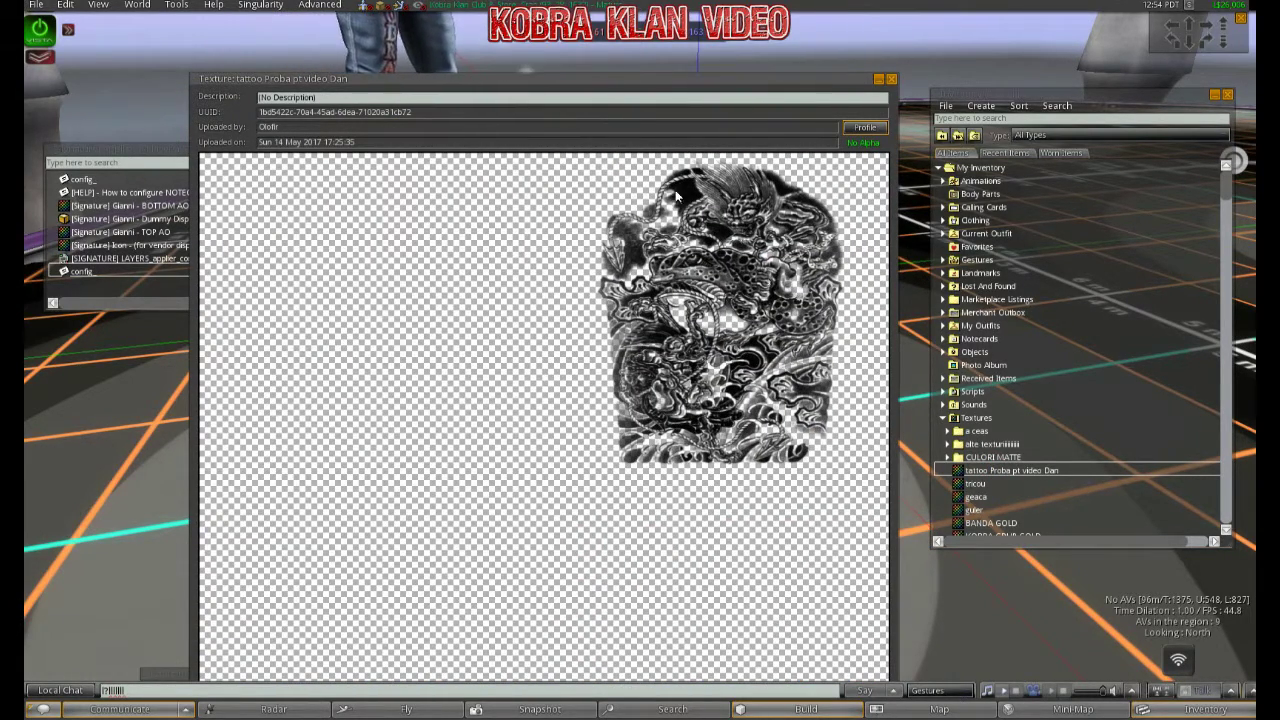
click(892, 79)
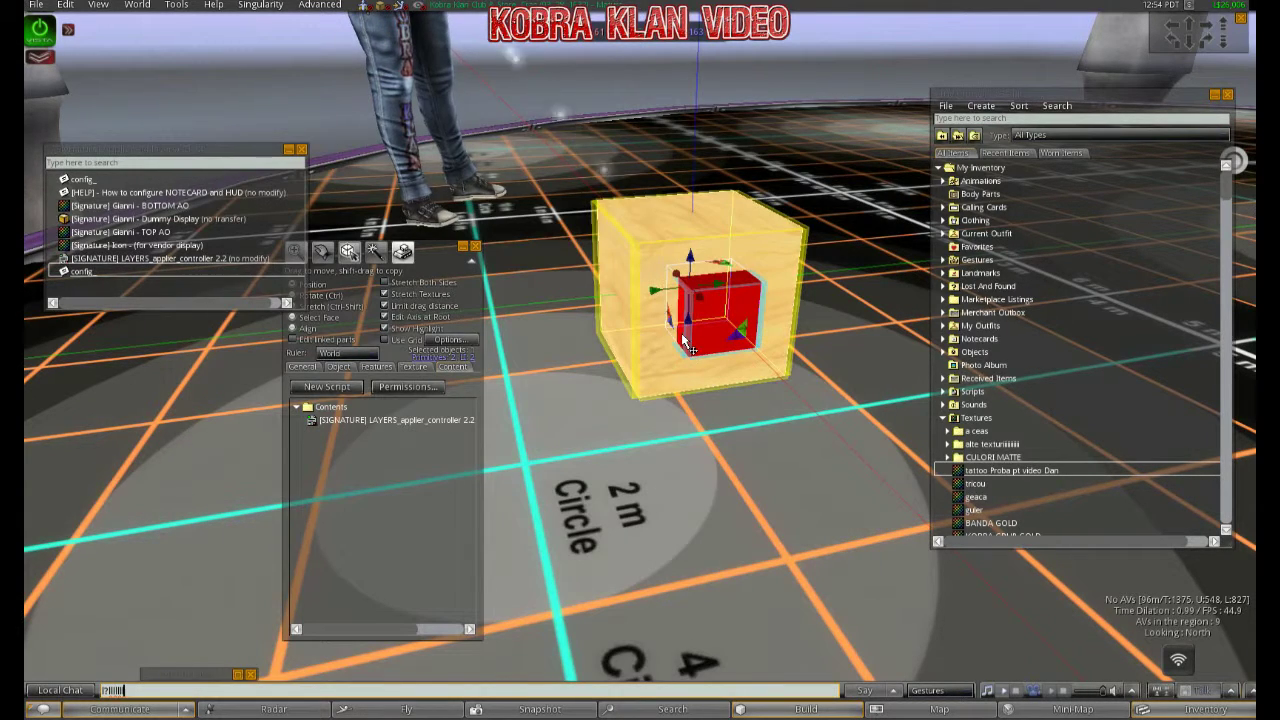
Replace the torso value in the short config notecard with the tattoo texture's copied asset UUID and save the notecard
right_click(994, 471)
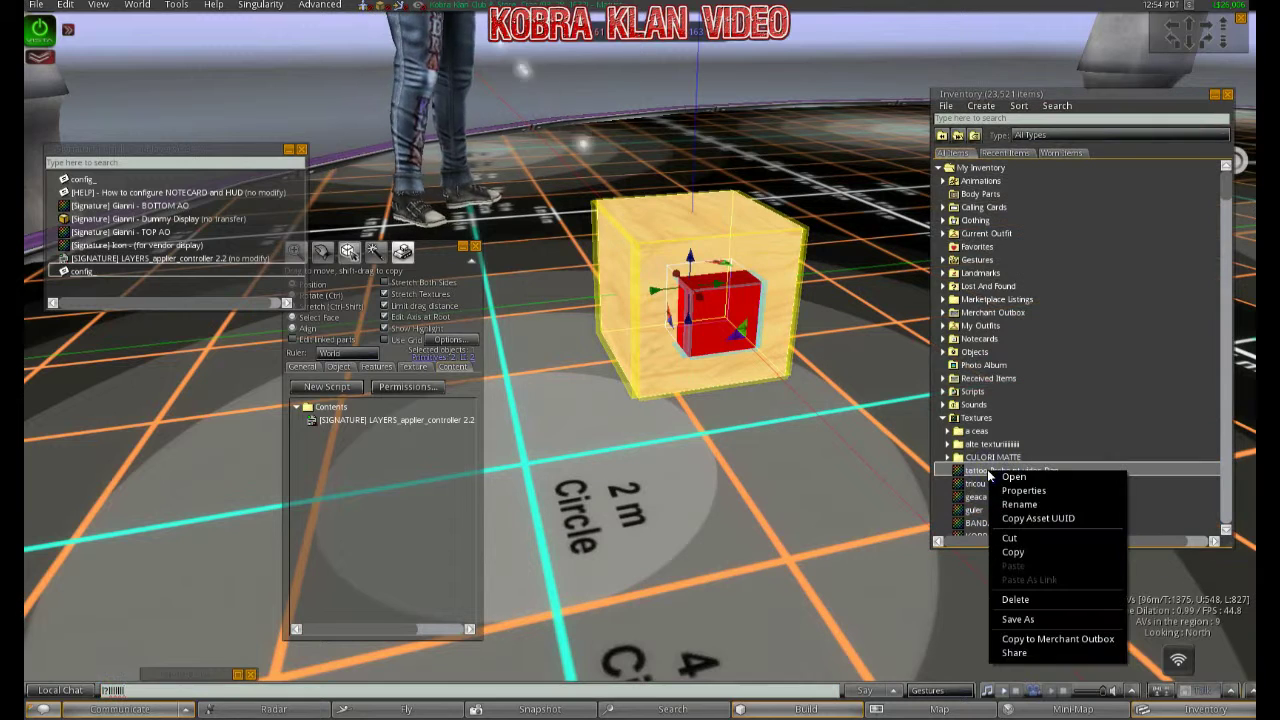
click(1035, 519)
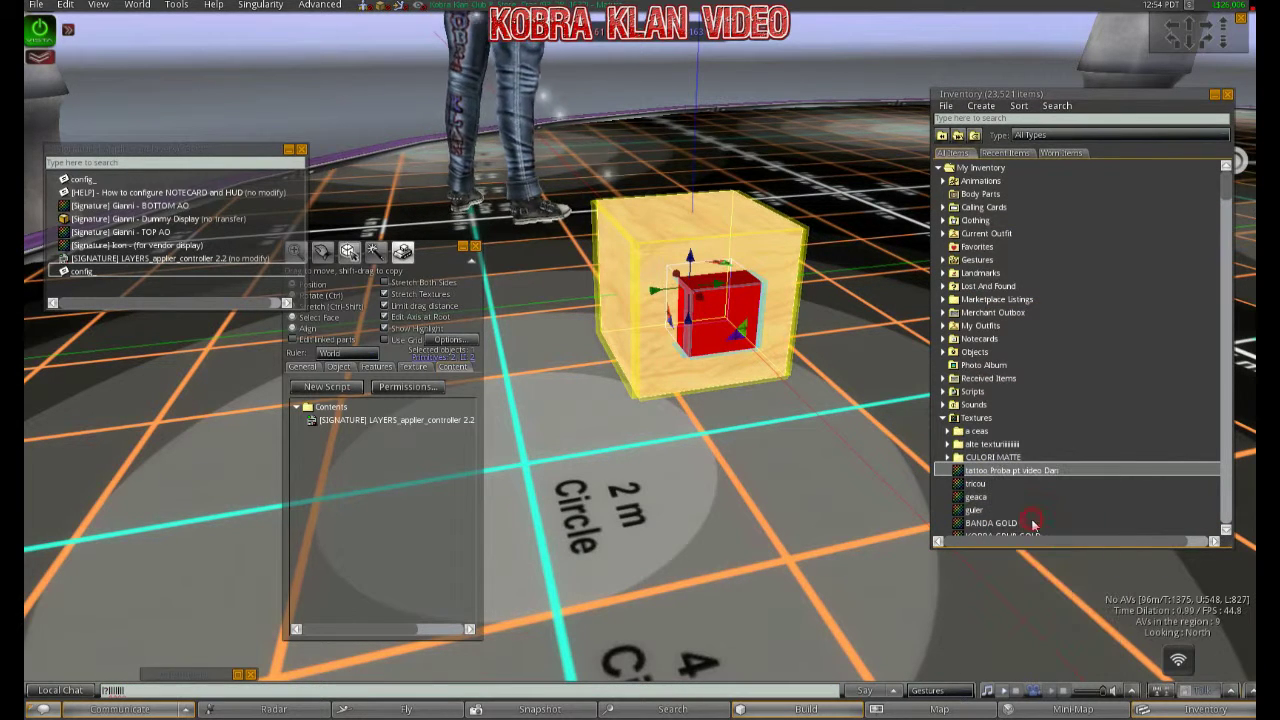
double_click(74, 180)
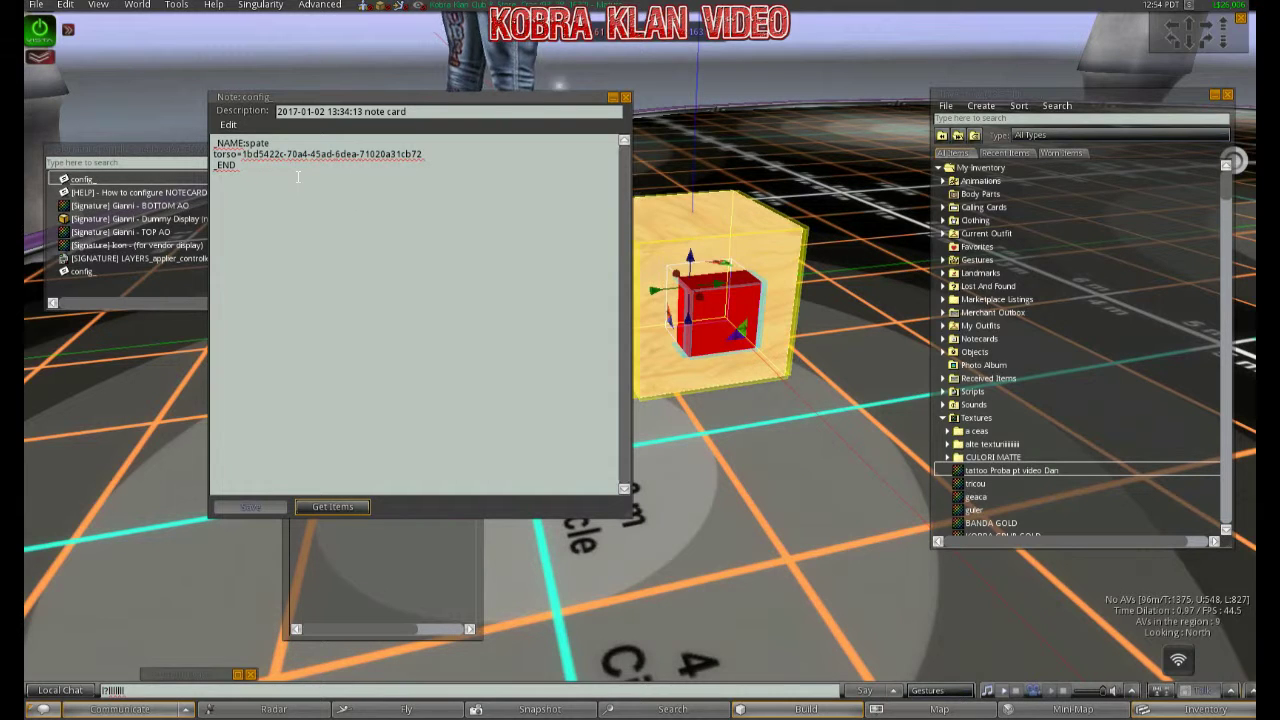
drag(433, 153, 241, 154)
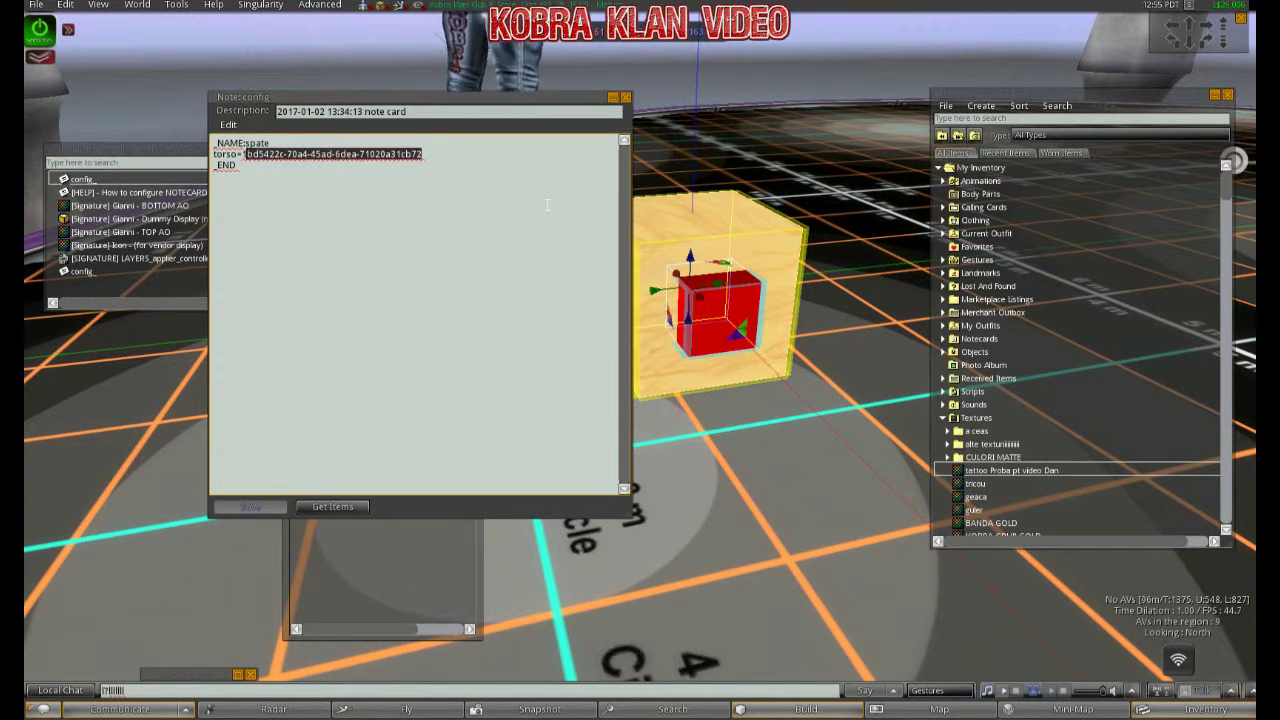
key(BackSpace)
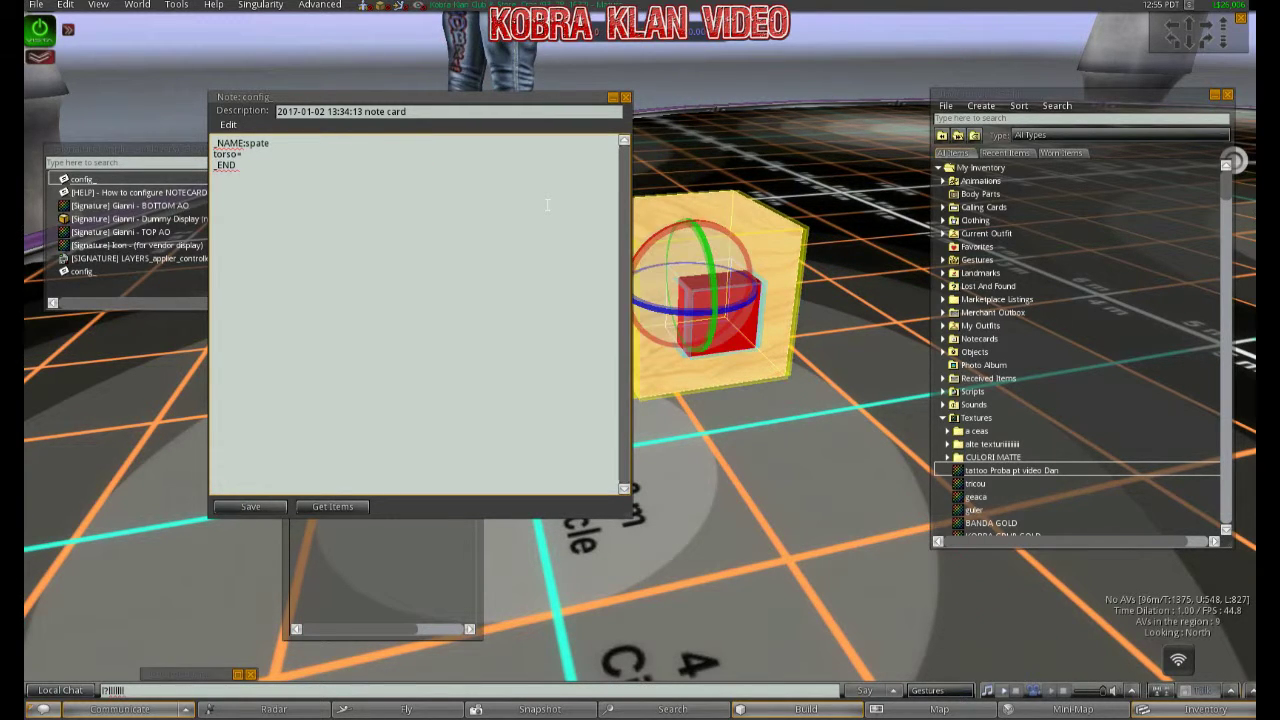
key(ctrl+v)
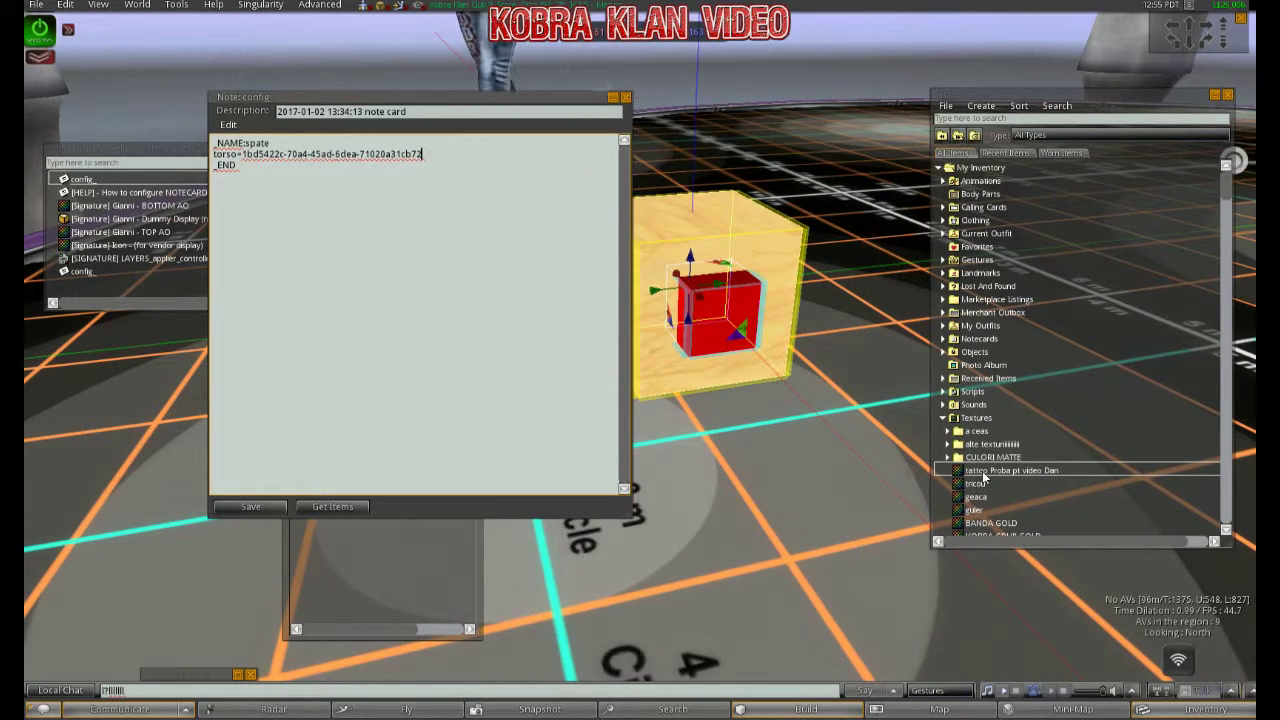
click(250, 508)
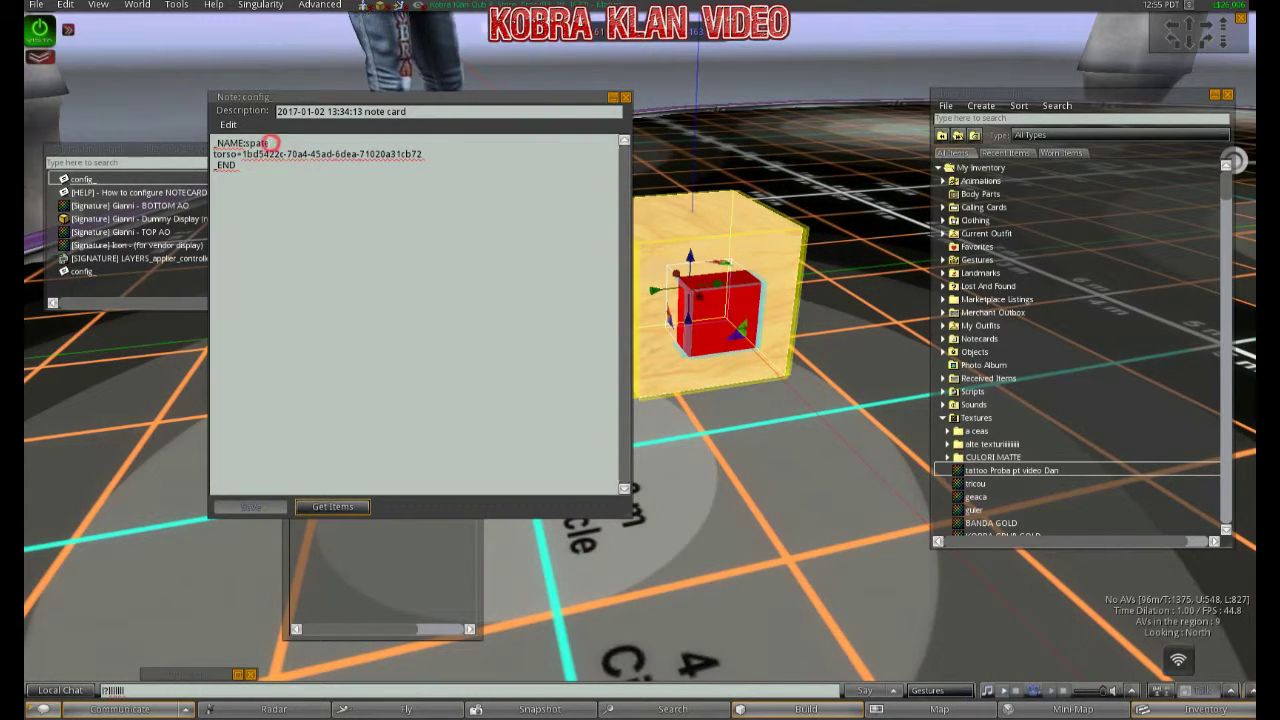
Change the _NAME entry in the config notecard to "proba", save it, and add the notecard to the wooden box's contents
drag(271, 143, 254, 143)
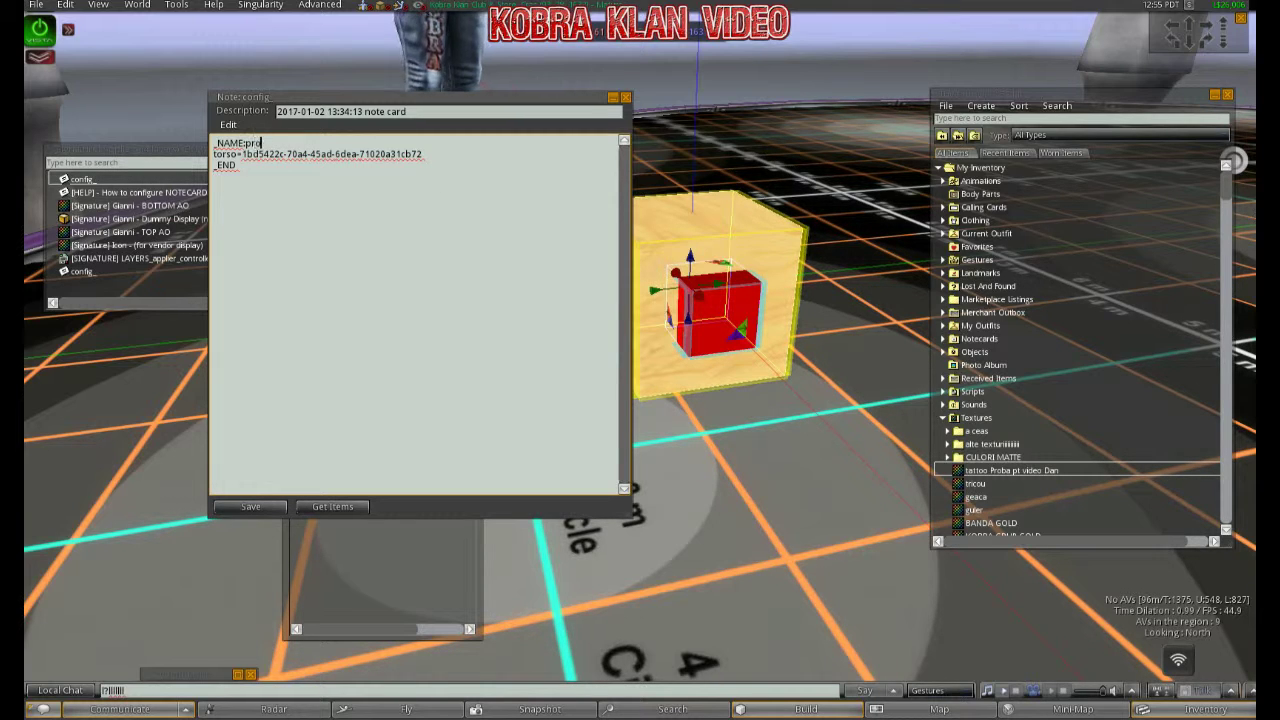
click(250, 508)
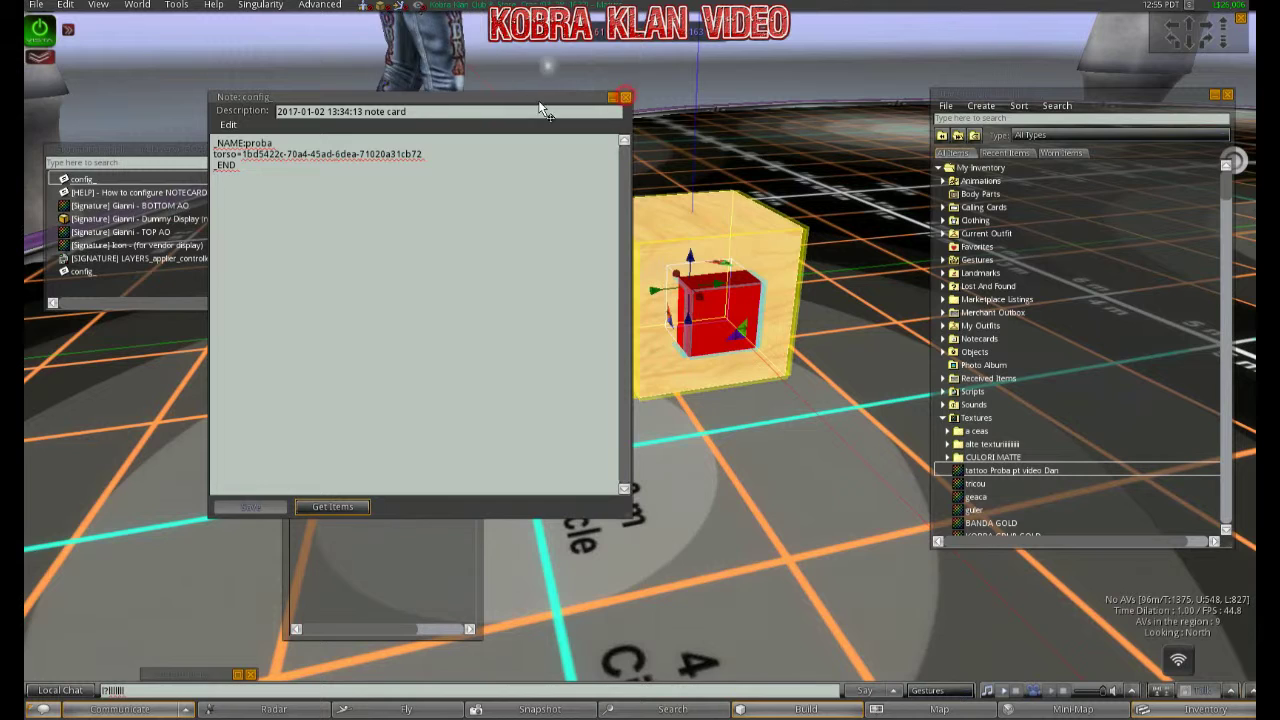
click(626, 97)
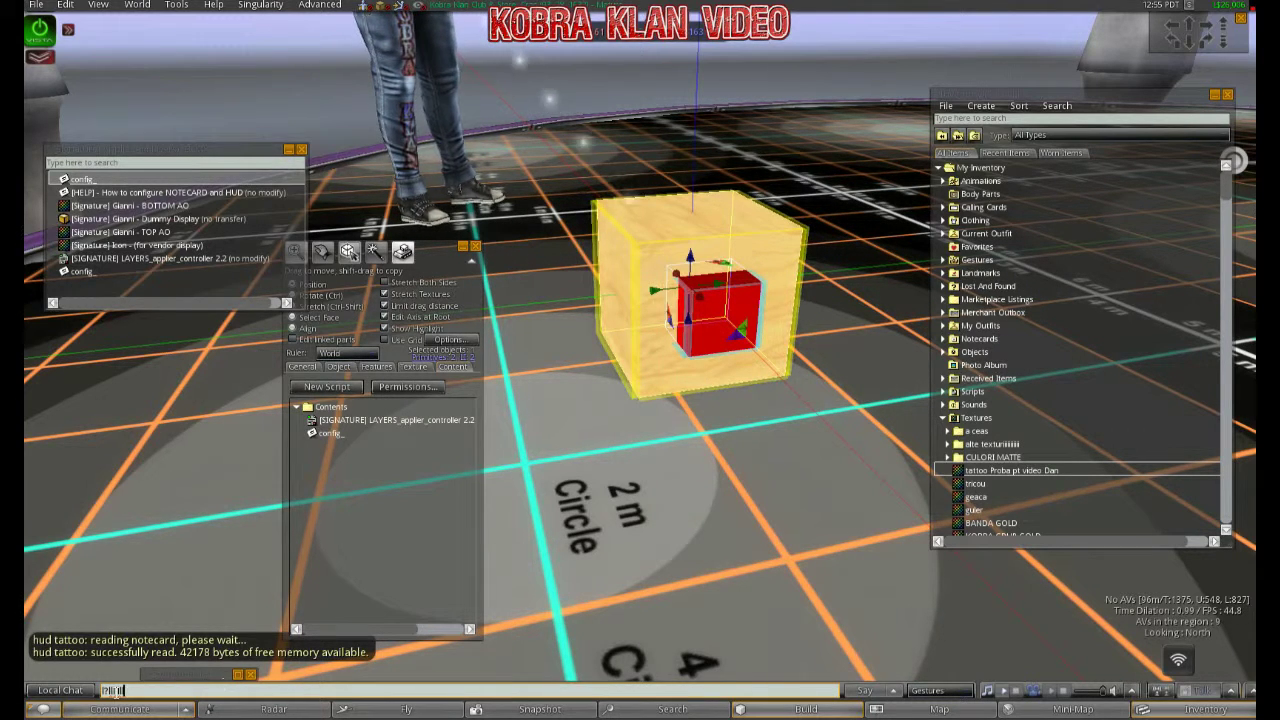
Test the tattoo HUD by touching its red box in the world, and dismiss the layer menu
click(40, 709)
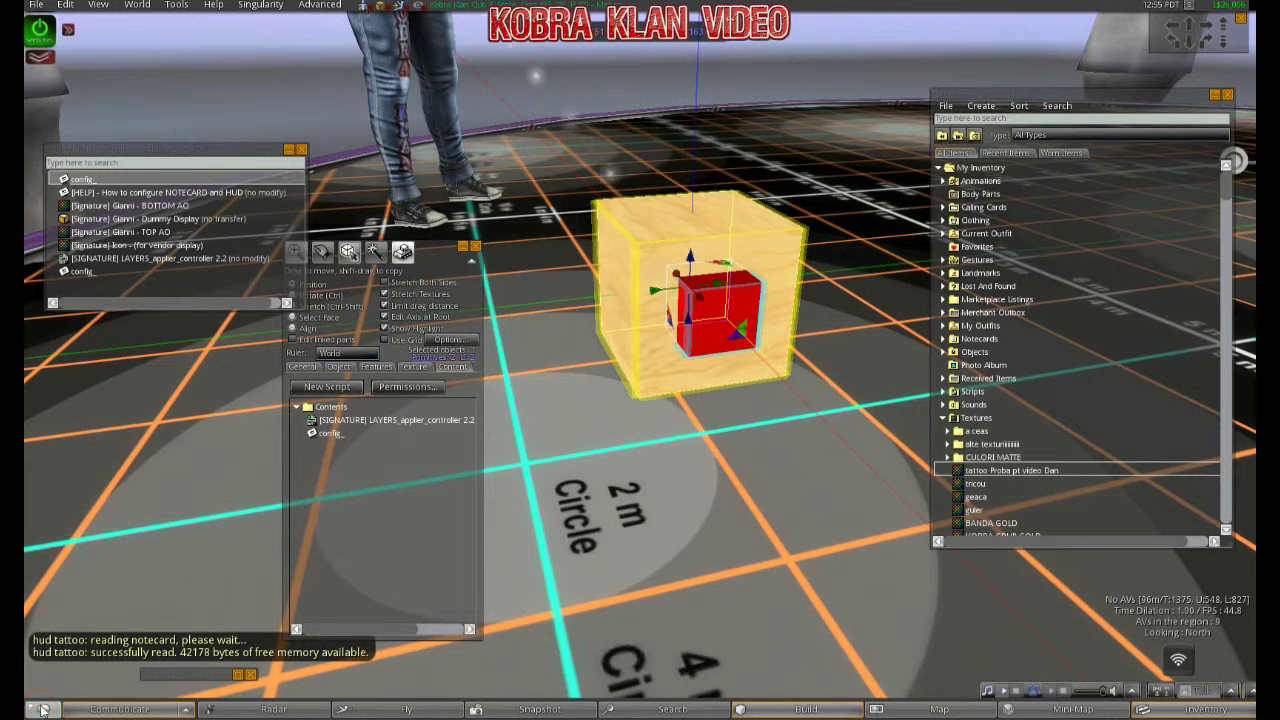
click(476, 247)
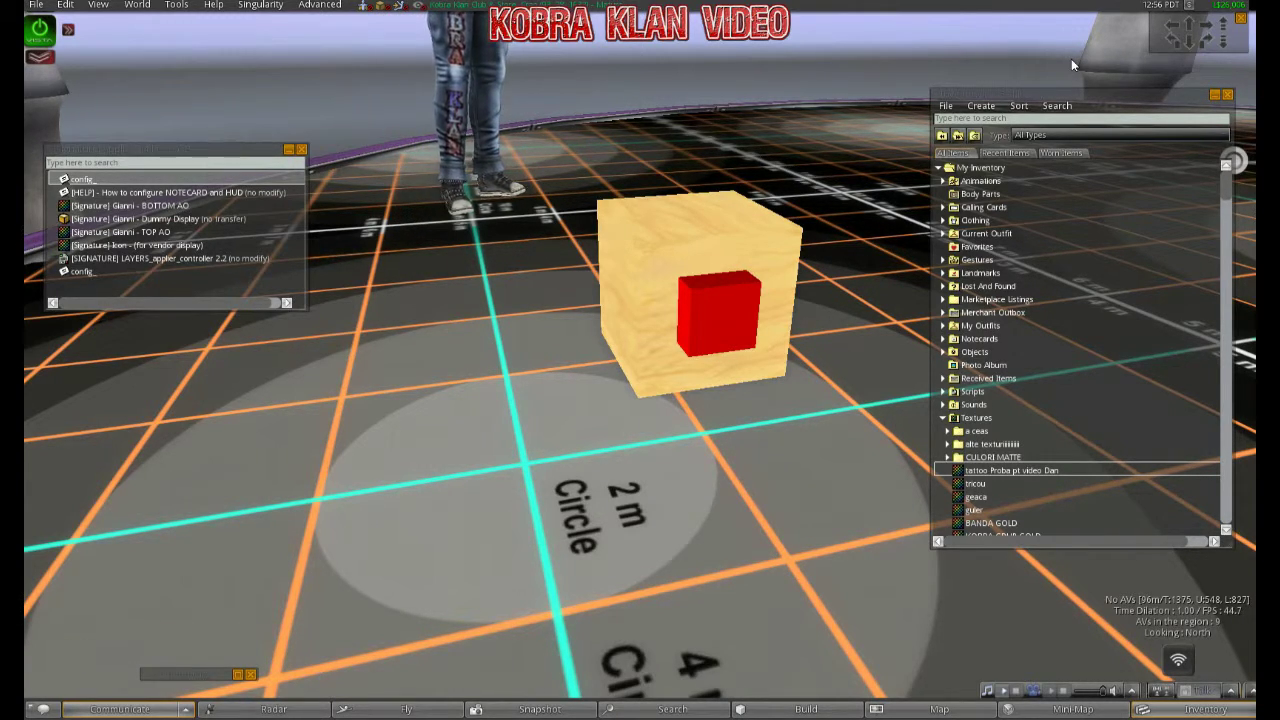
click(717, 312)
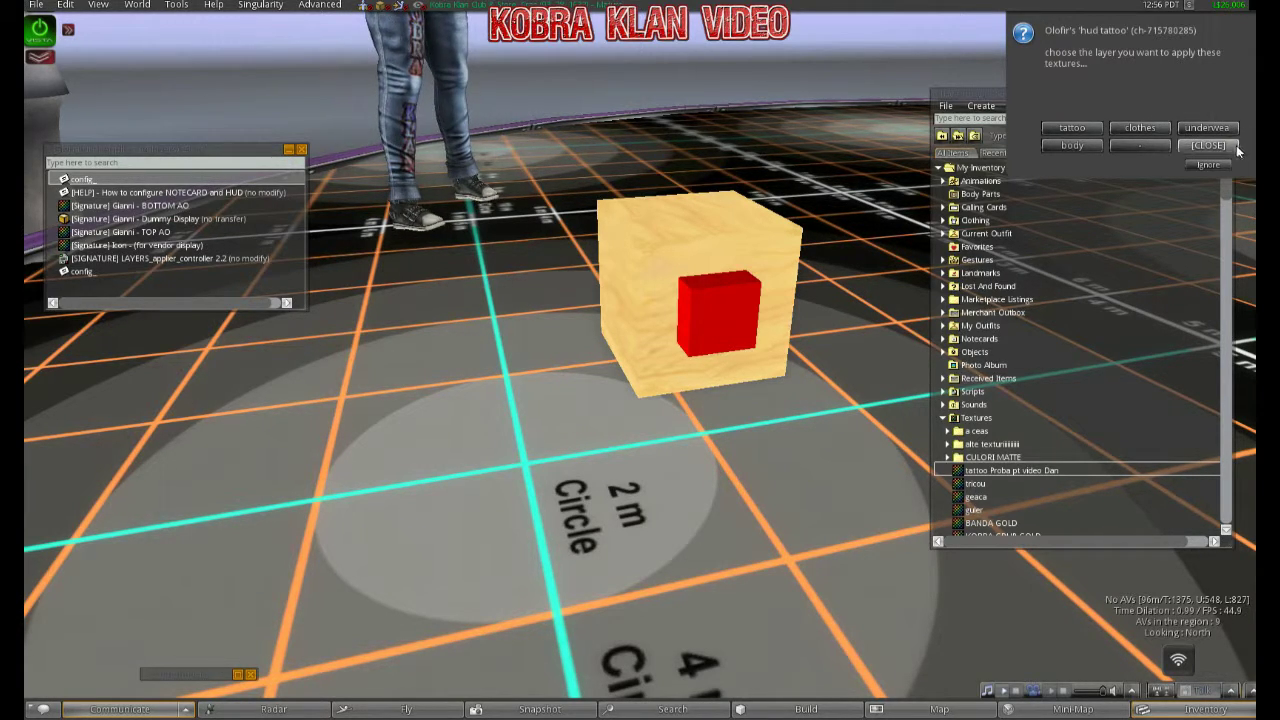
click(1212, 166)
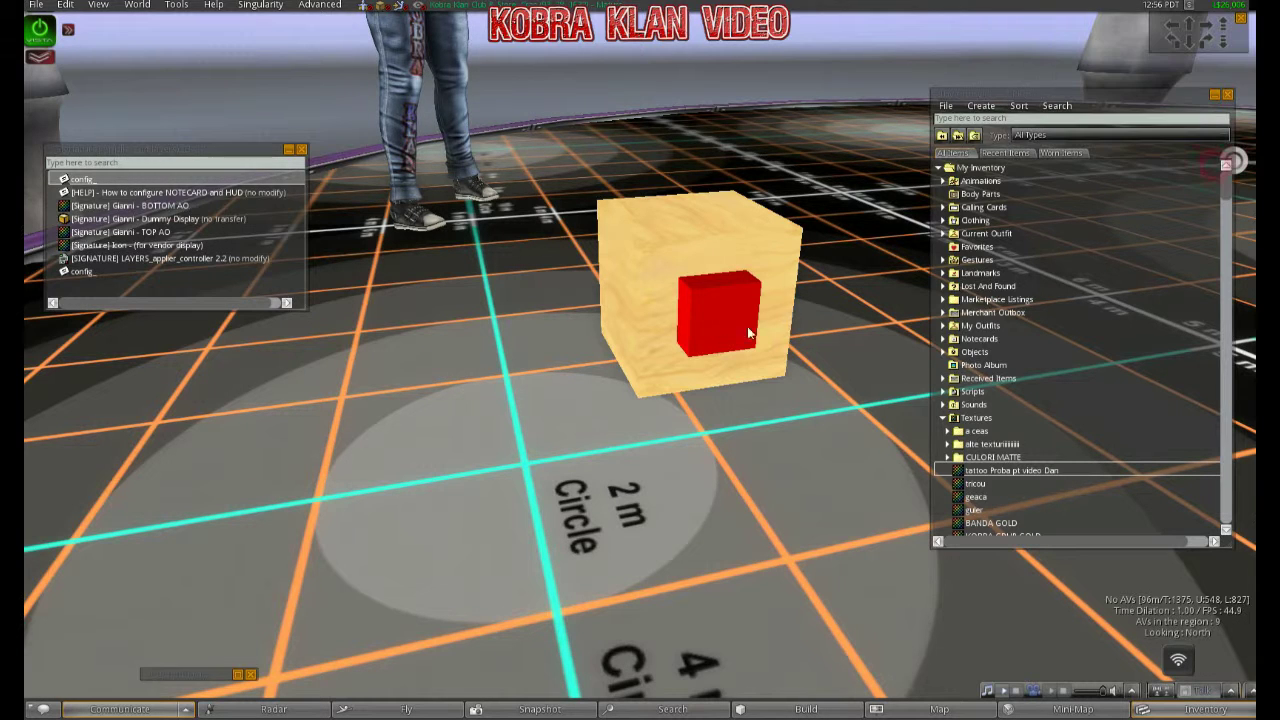
Take the linked boxes into the inventory and attach "hud tattoo" to the Center HUD point
right_click(699, 250)
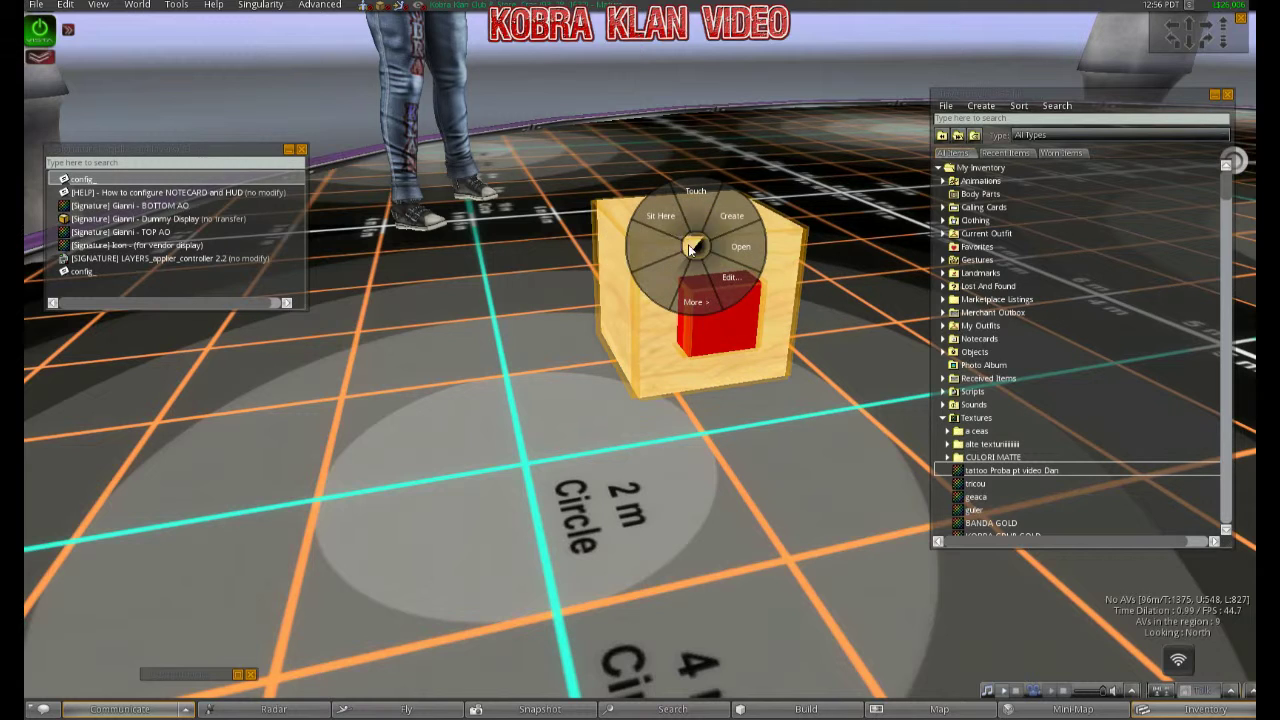
click(645, 249)
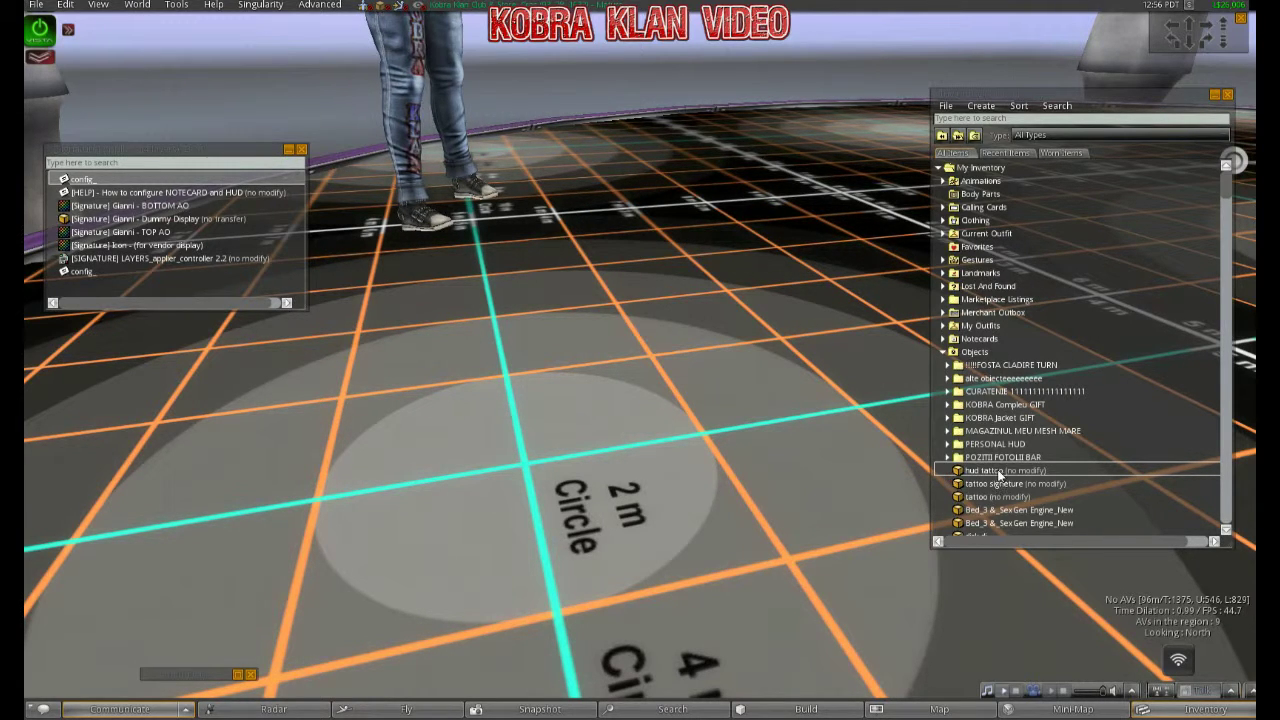
right_click(987, 474)
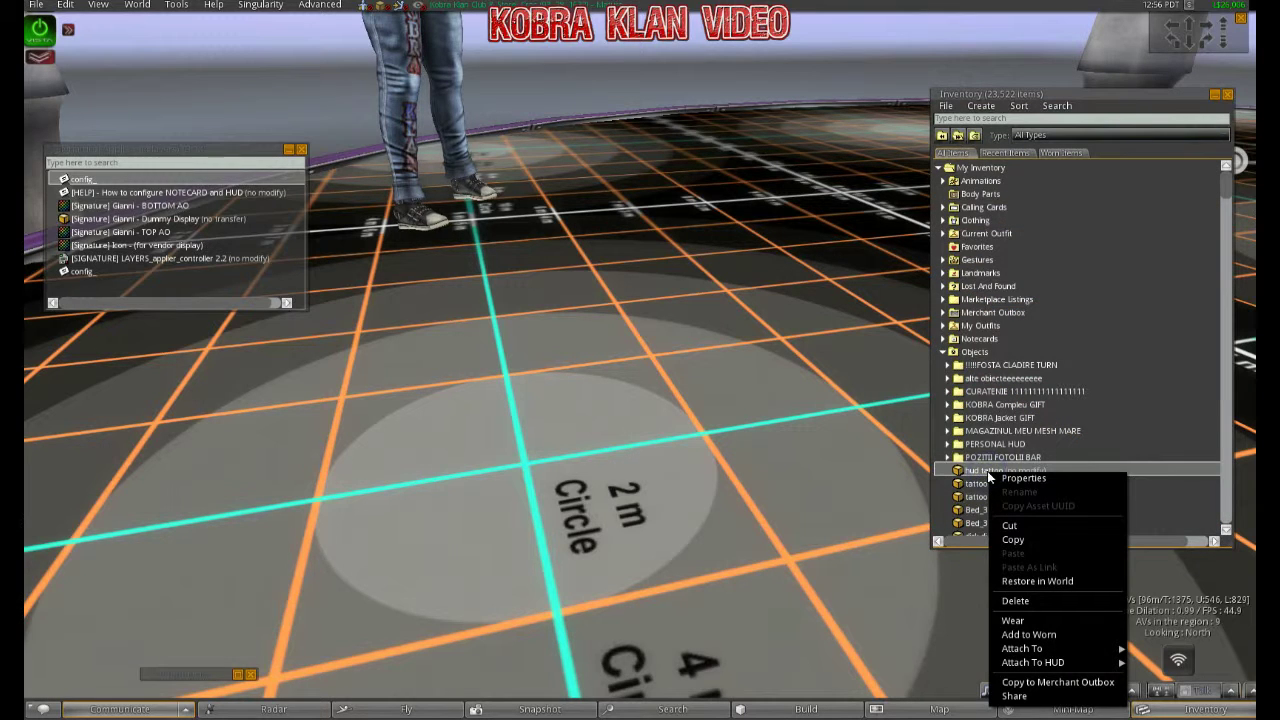
mouse_move(1060, 650)
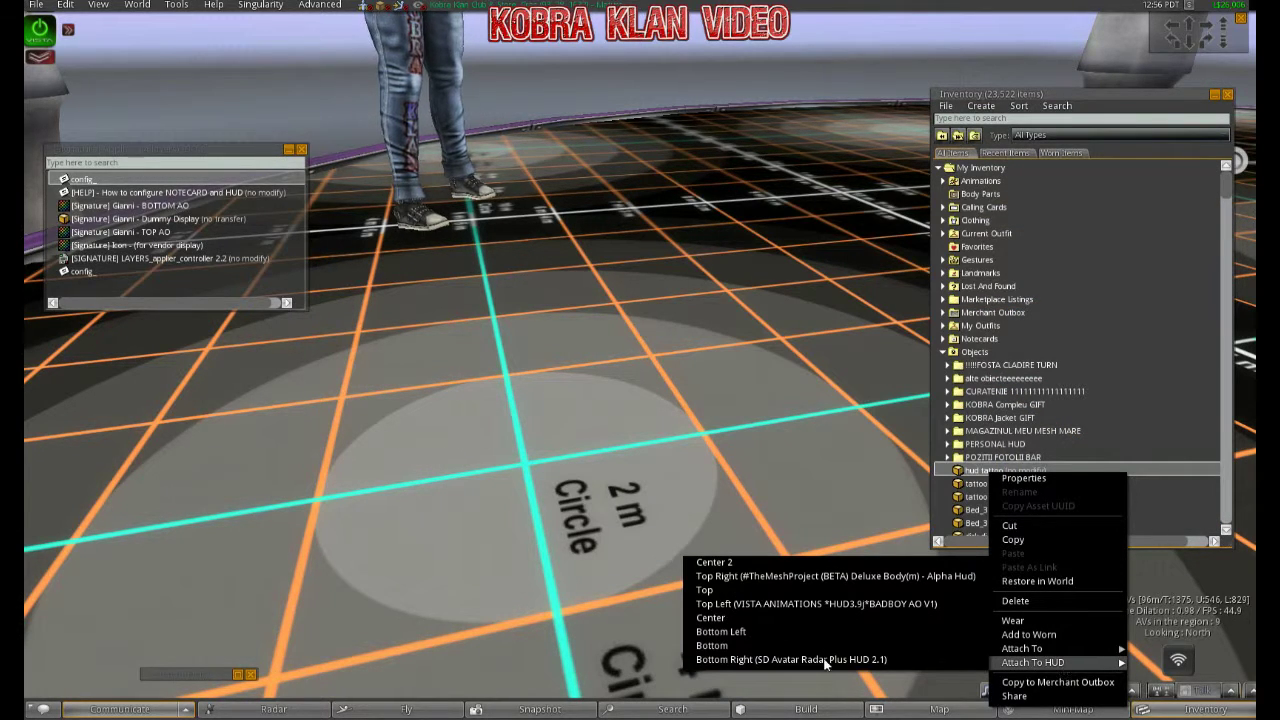
click(716, 618)
Rotate the worn "hud tattoo" so that its red box faces the viewer
right_click(644, 325)
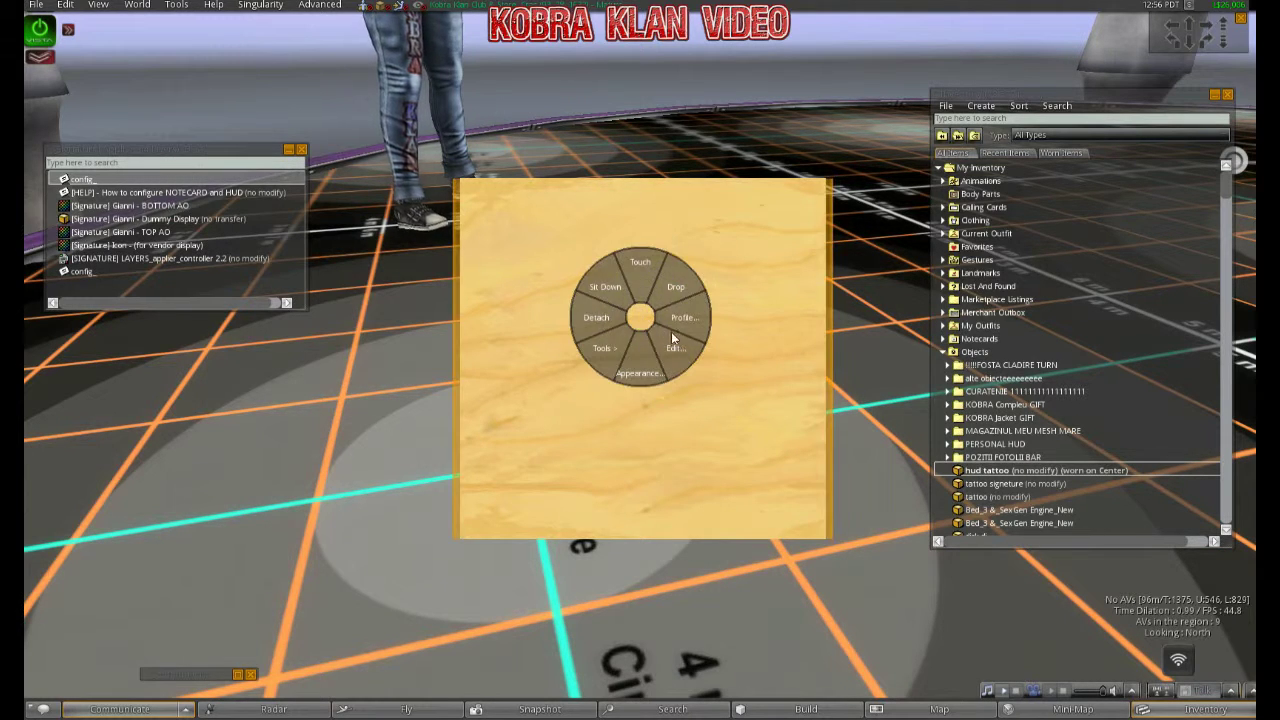
click(671, 345)
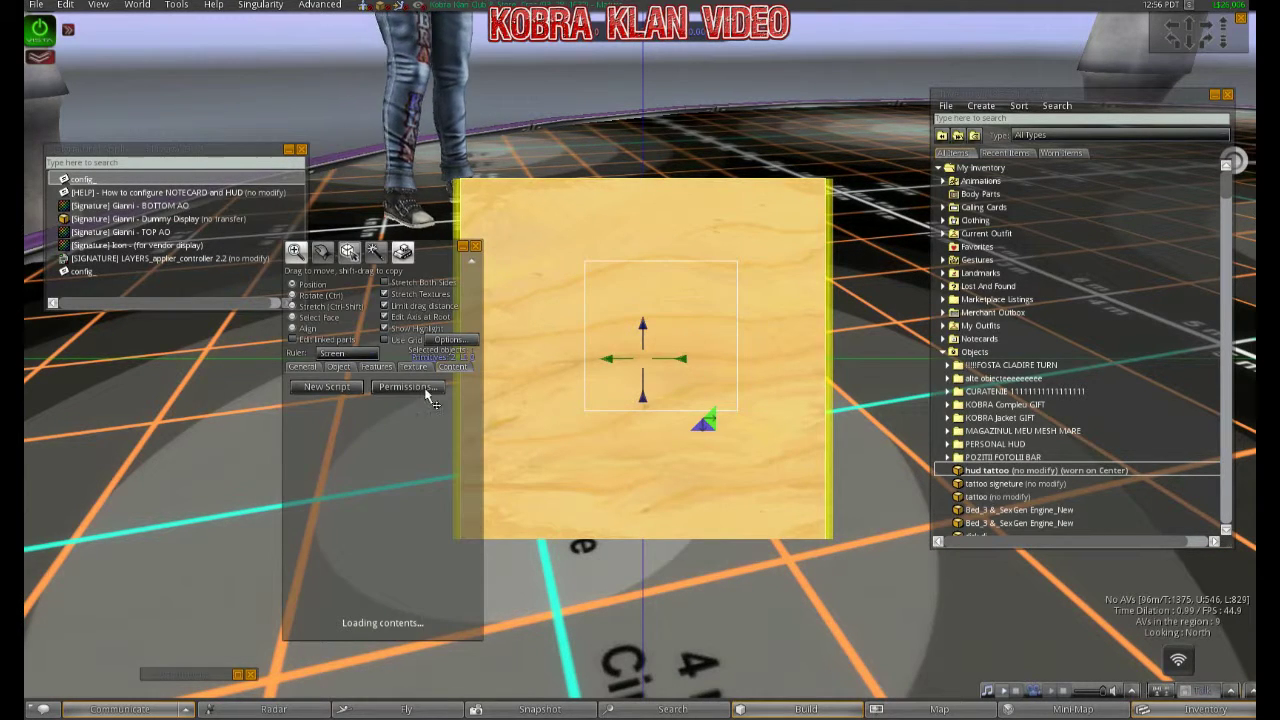
click(292, 306)
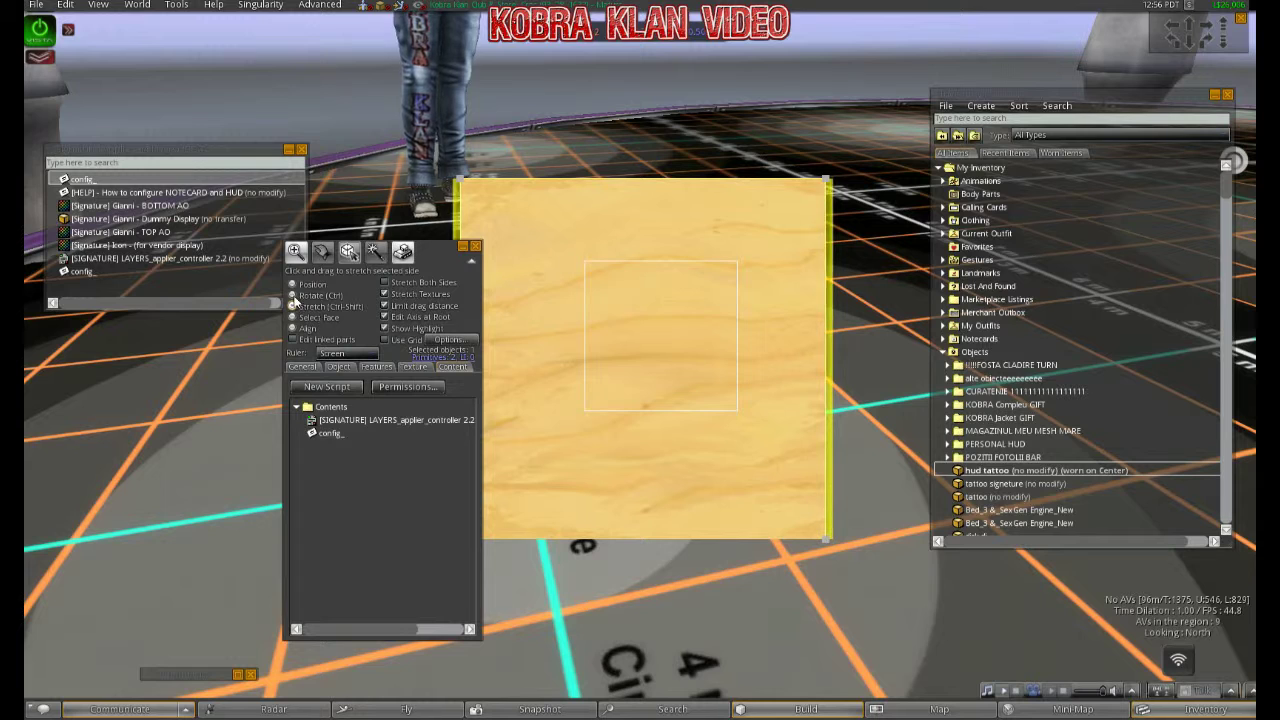
click(292, 295)
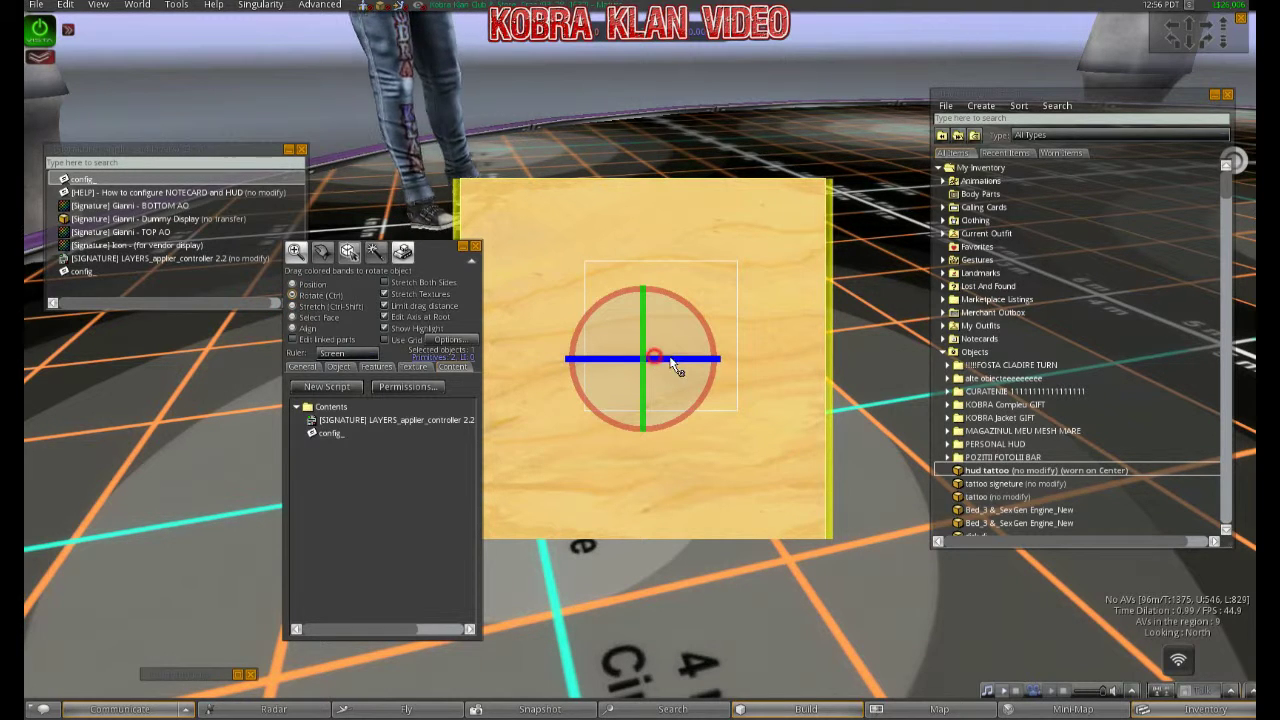
key(Escape)
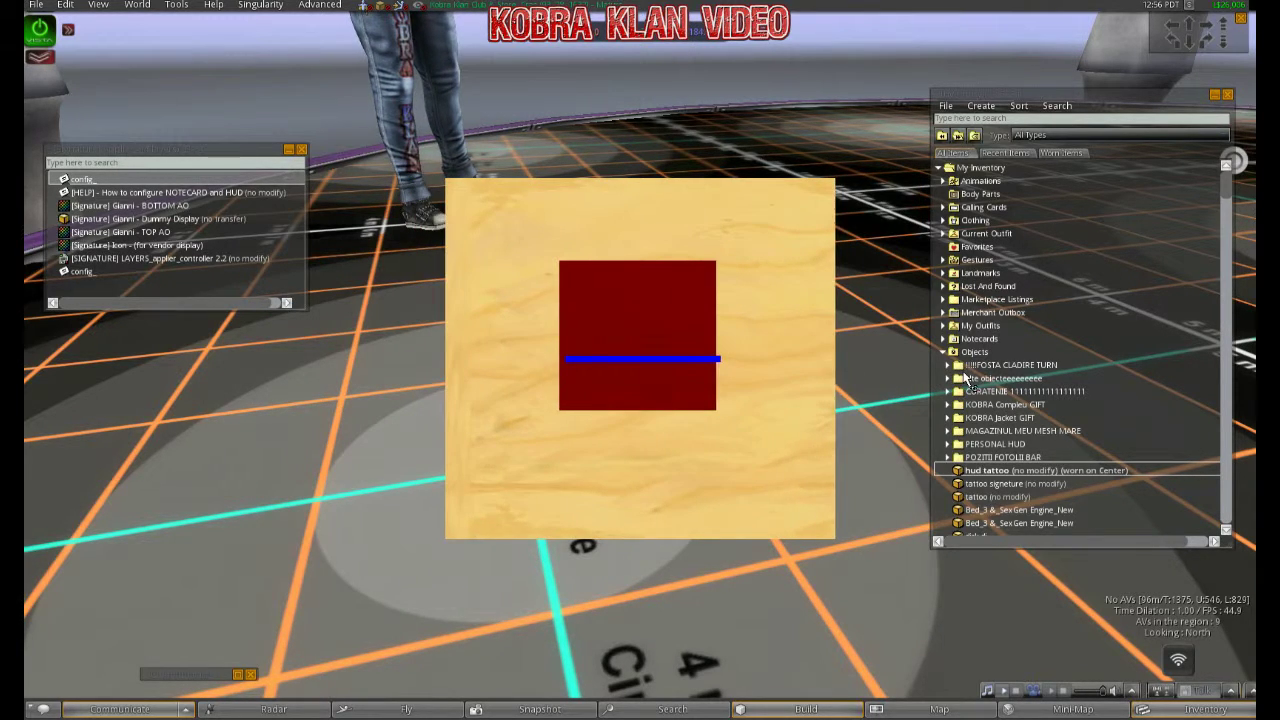
Shrink the worn HUD to about a third of its size and move it to the upper area beside the inventory
right_click(575, 318)
click(575, 318)
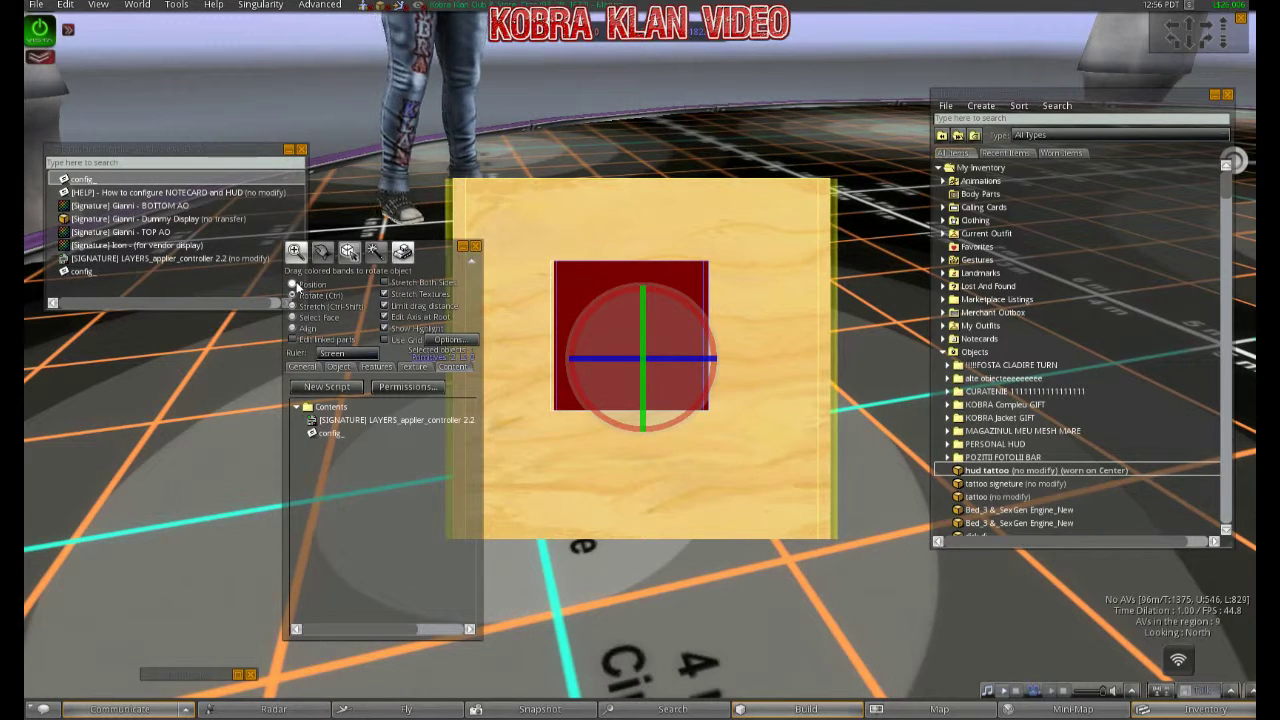
click(292, 306)
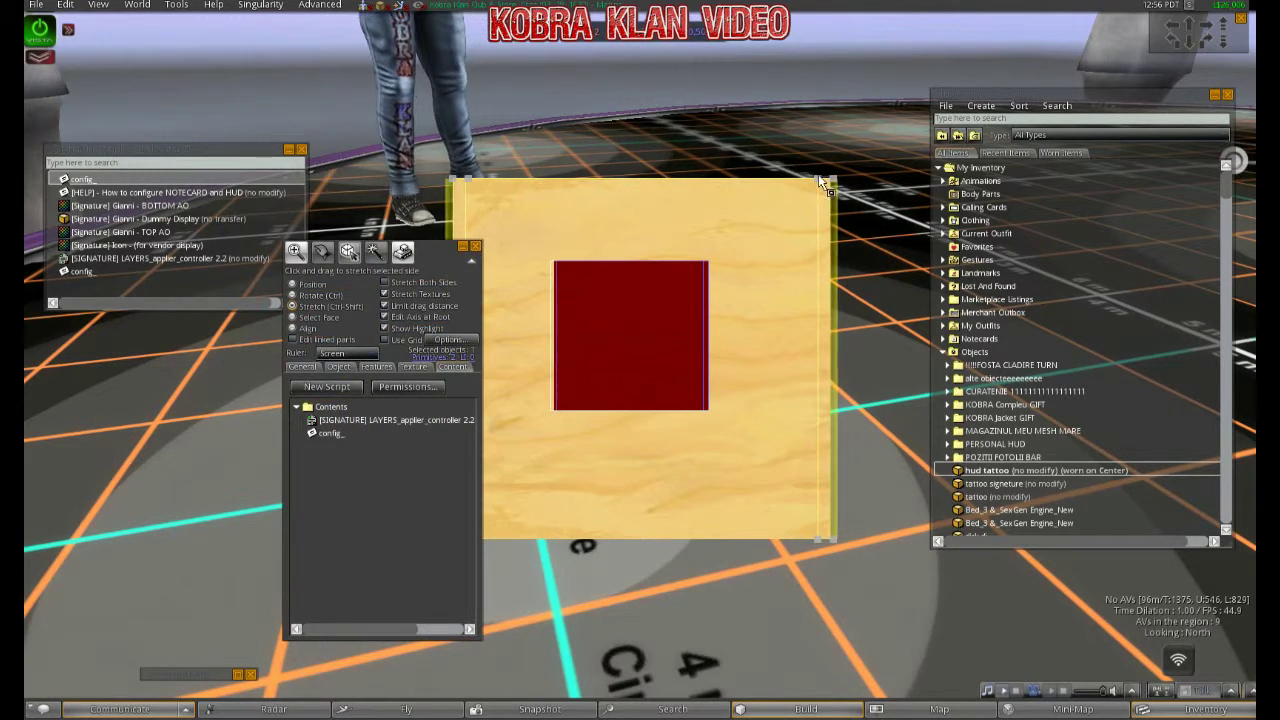
drag(457, 182, 785, 90)
click(292, 287)
click(477, 246)
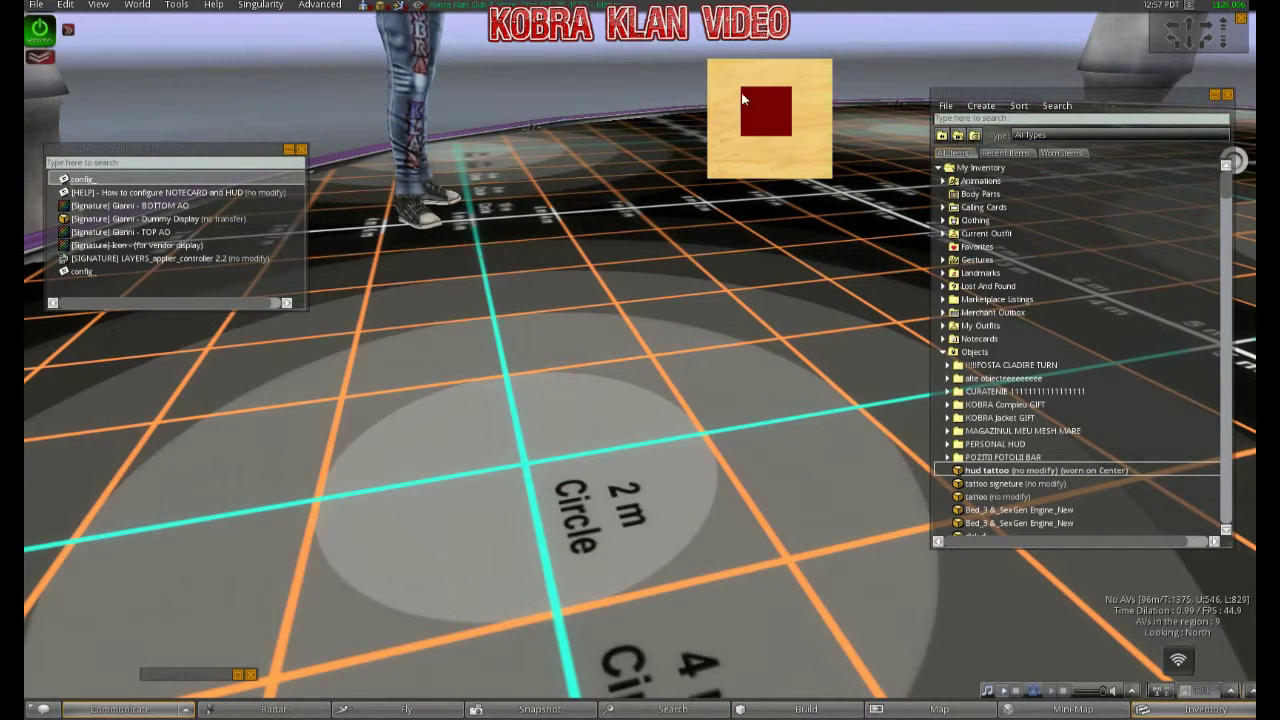
Detach the resized HUD and add "hud tattoo" back to the worn items from the inventory's Objects folder
right_click(730, 82)
click(673, 88)
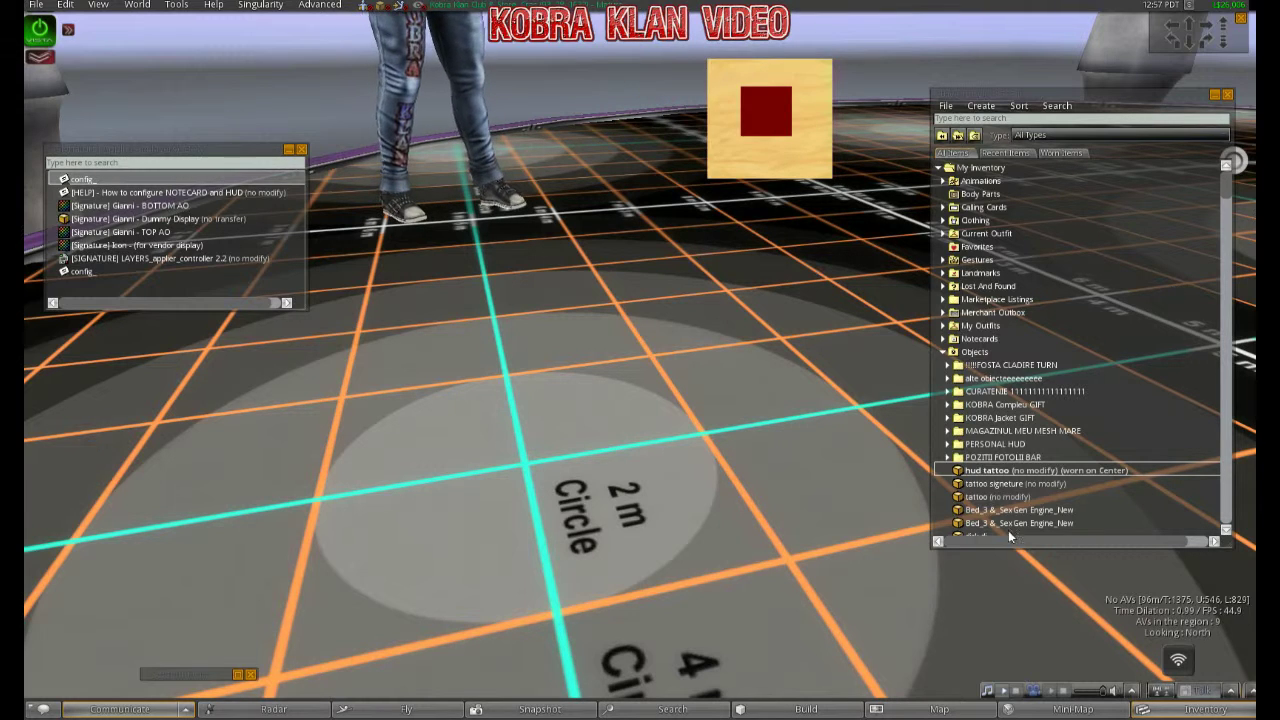
right_click(985, 470)
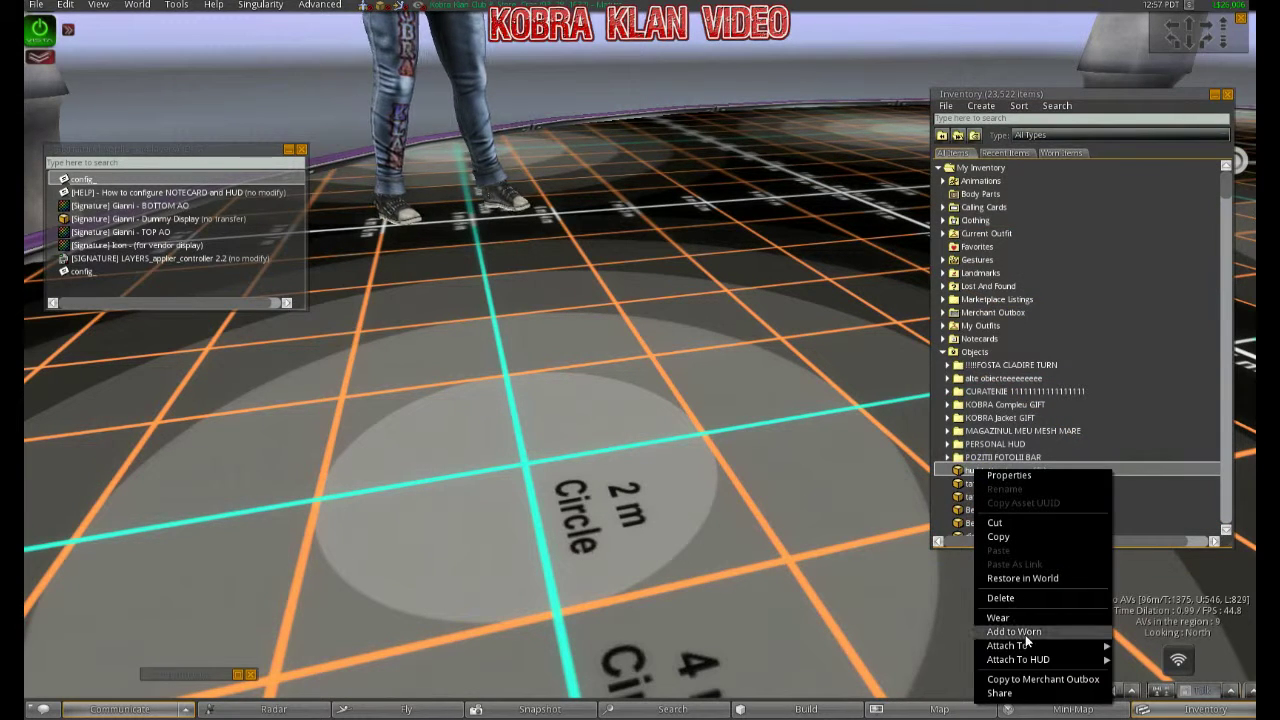
click(1036, 629)
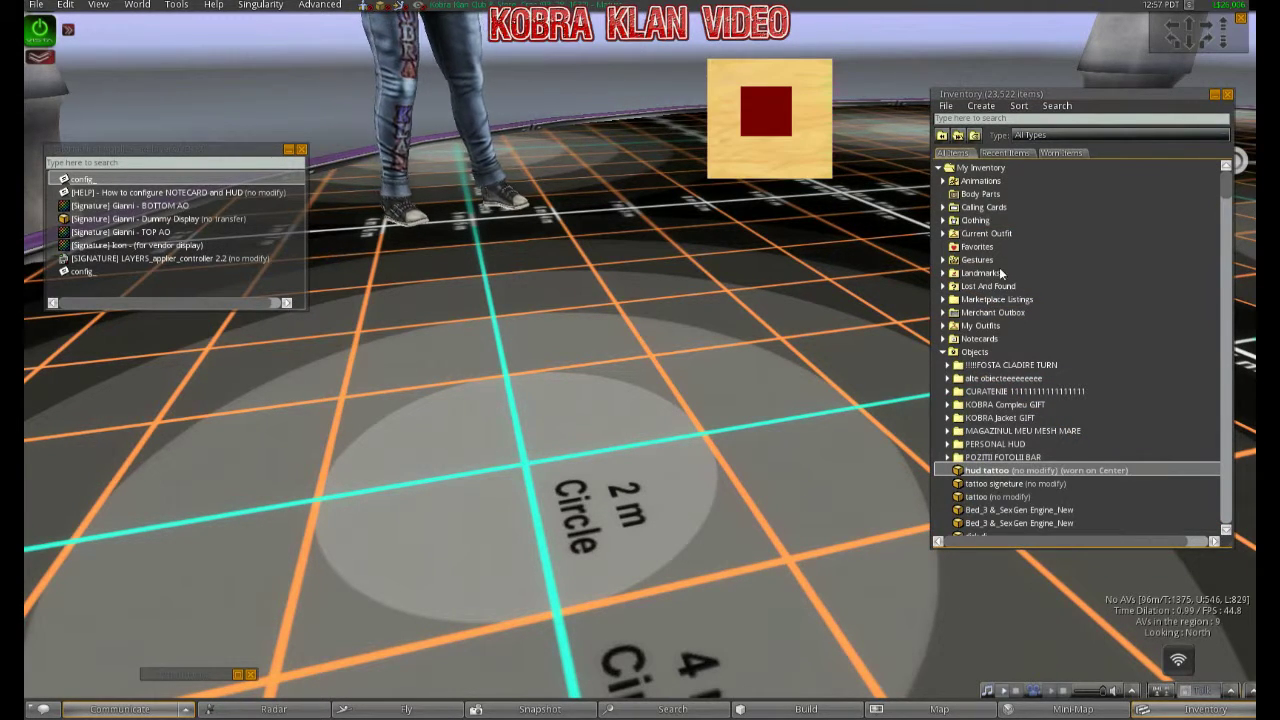
Test the red box on the worn HUD, and detach the HUD
click(759, 114)
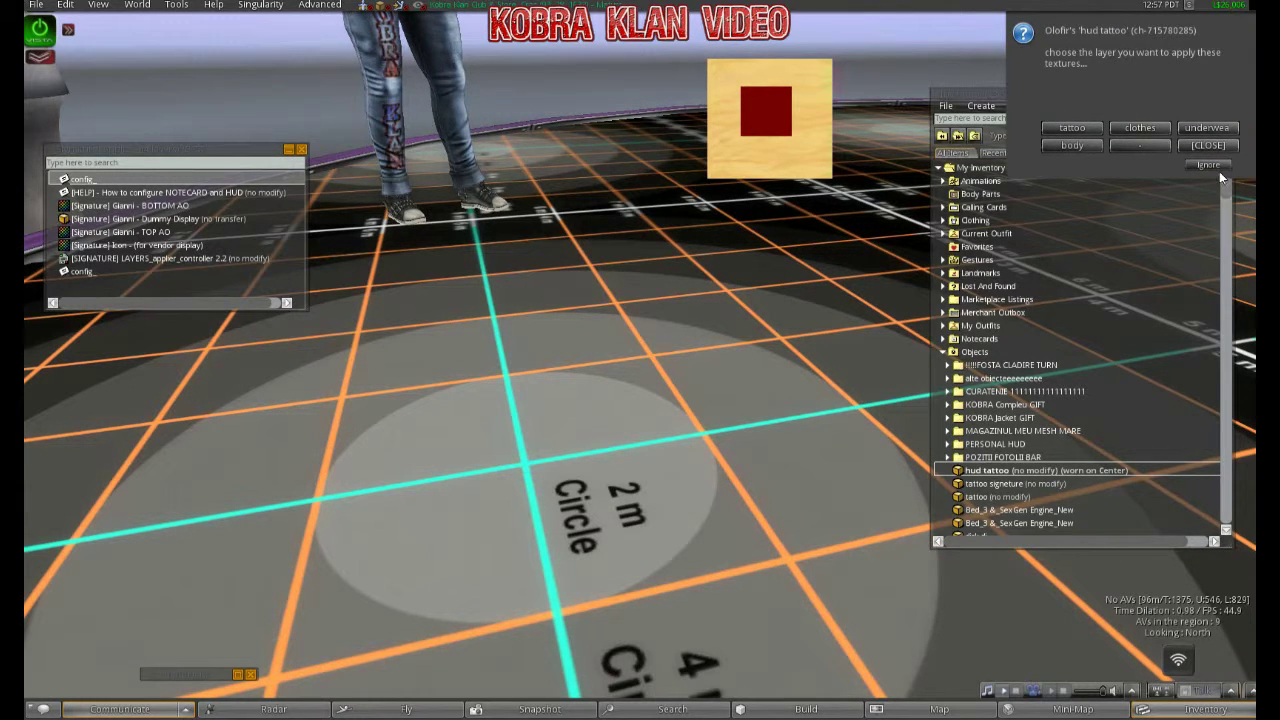
click(1046, 146)
right_click(799, 84)
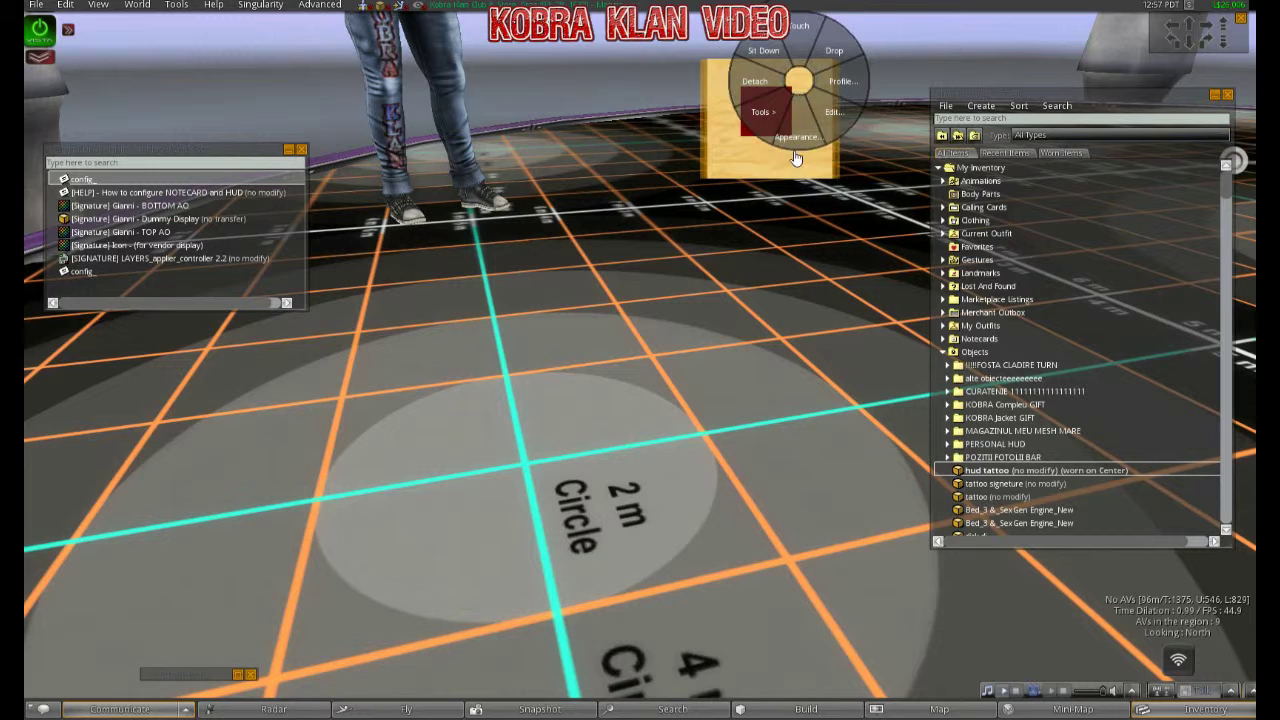
click(759, 82)
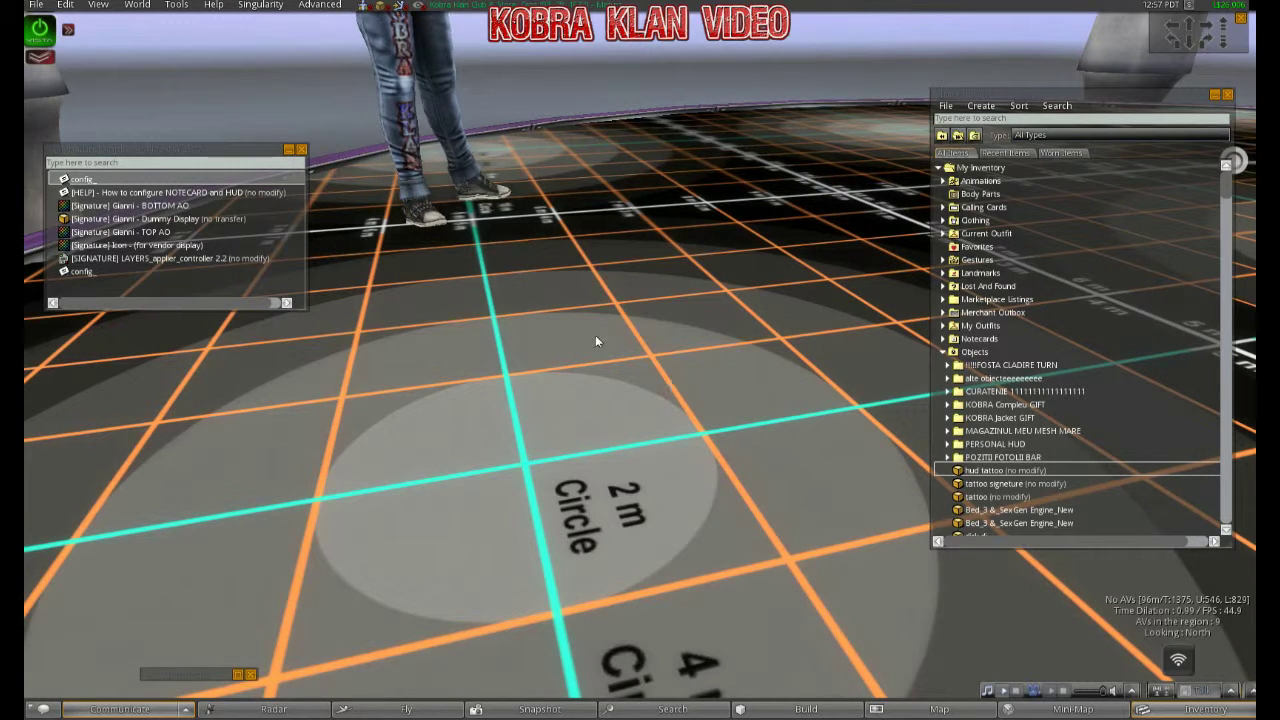
Create a wooden box on the ground and place a copy of it about 0.66 m away along the Y axis
click(177, 6)
mouse_move(330, 24)
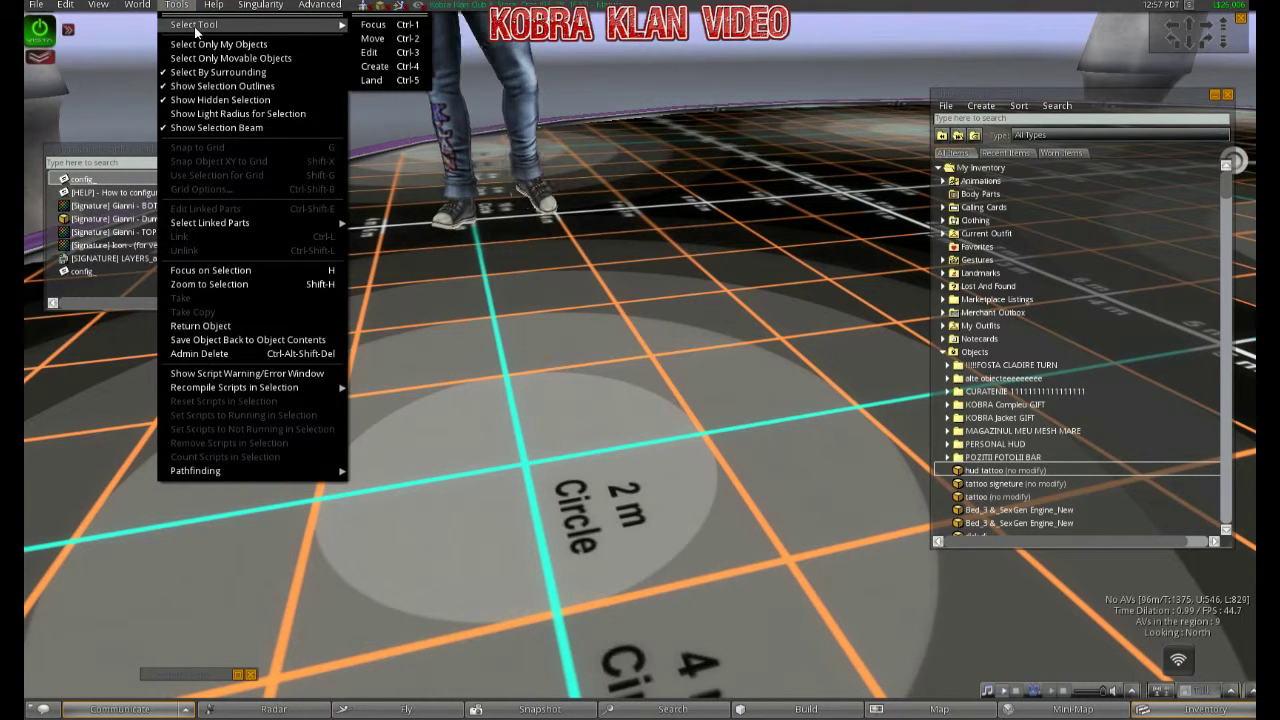
click(383, 25)
click(374, 251)
click(662, 424)
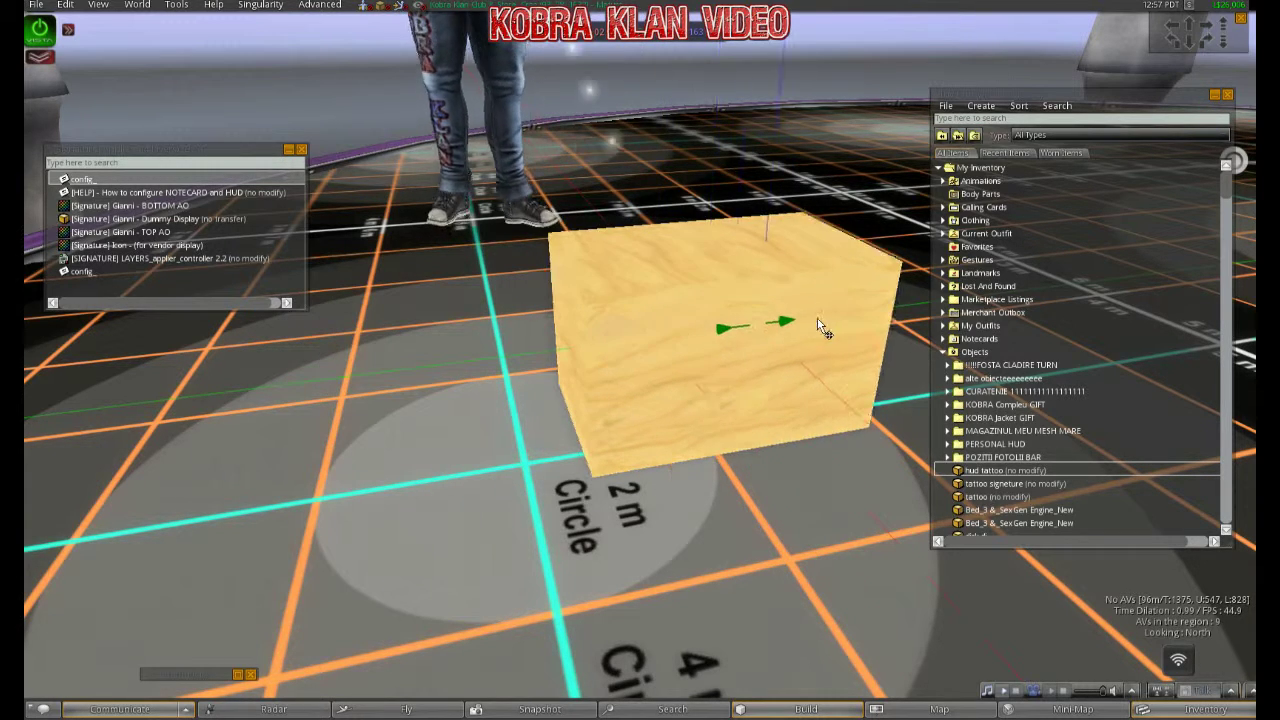
shift+drag(820, 330, 850, 318)
click(475, 246)
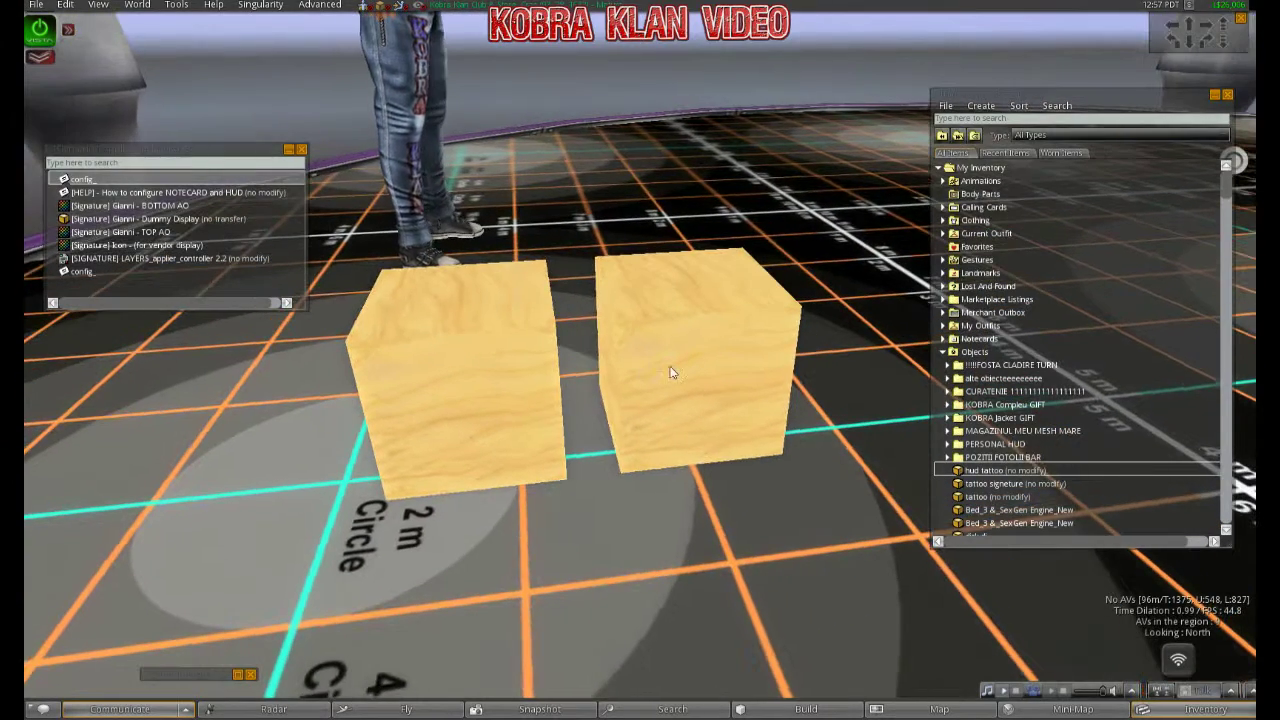
Link the two new wooden boxes, selecting the one nearer the "2 m Circle" label last as the root
right_click(666, 352)
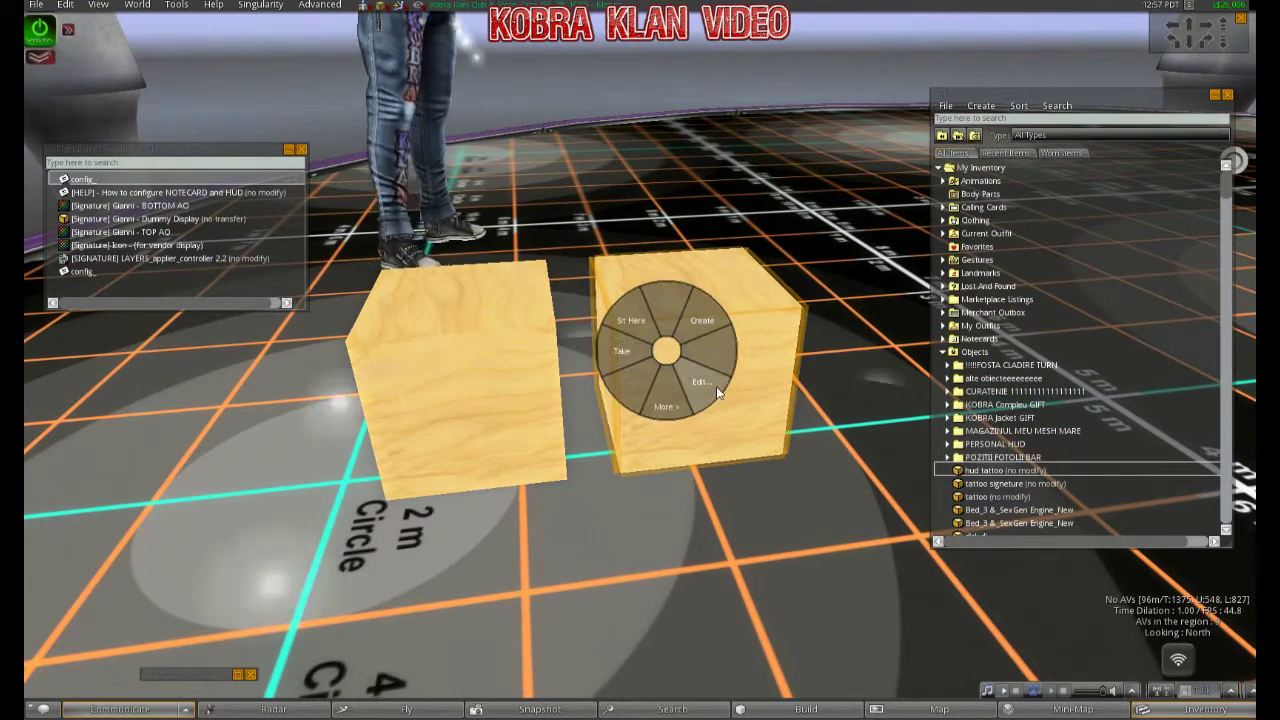
click(699, 383)
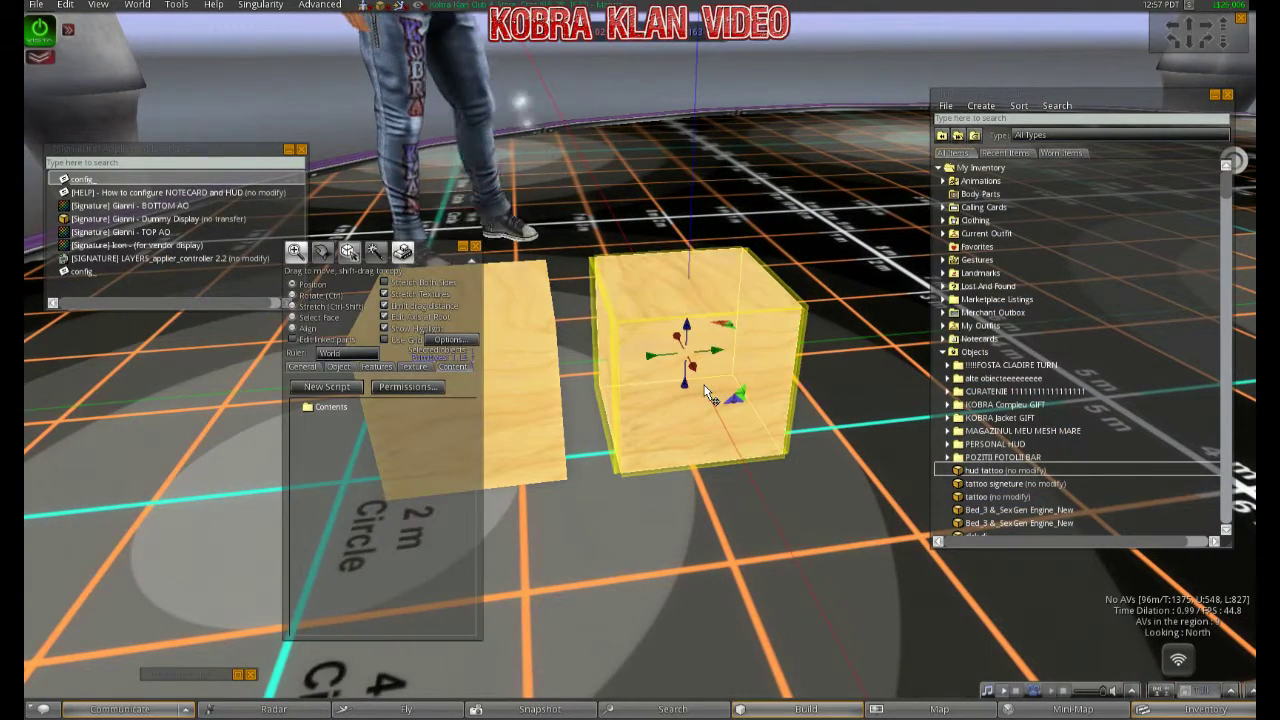
click(338, 366)
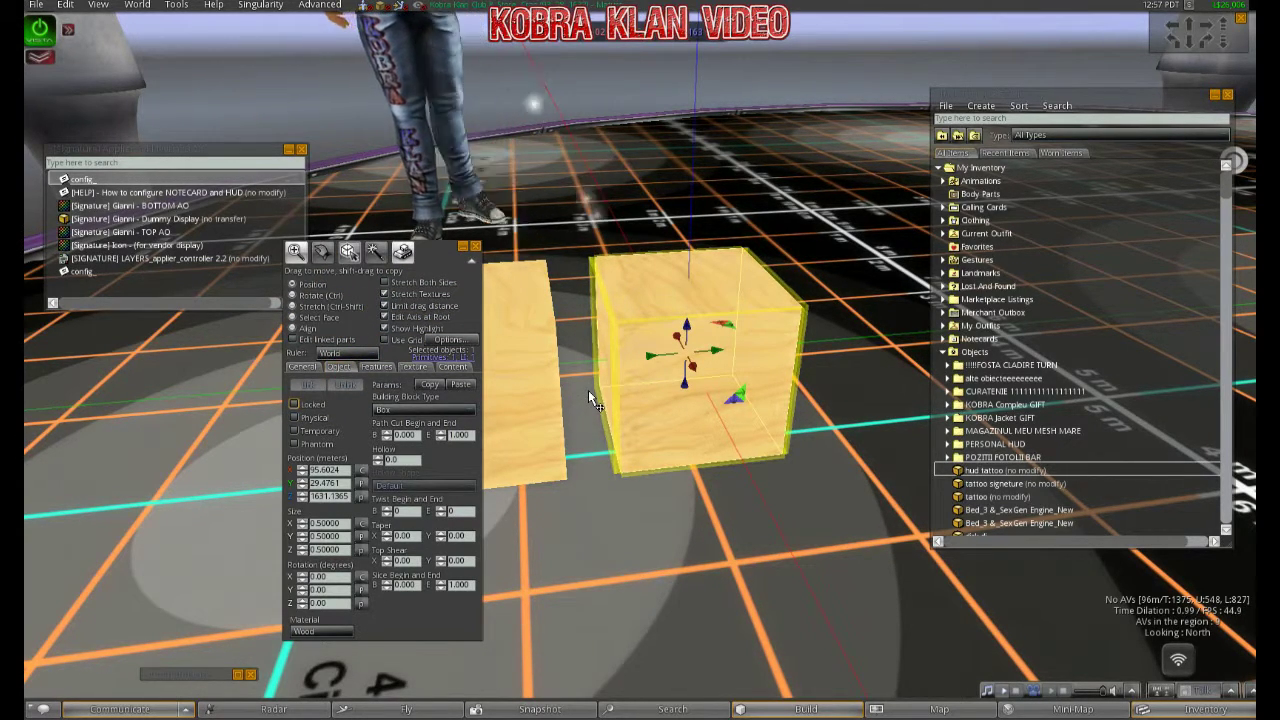
shift+click(525, 382)
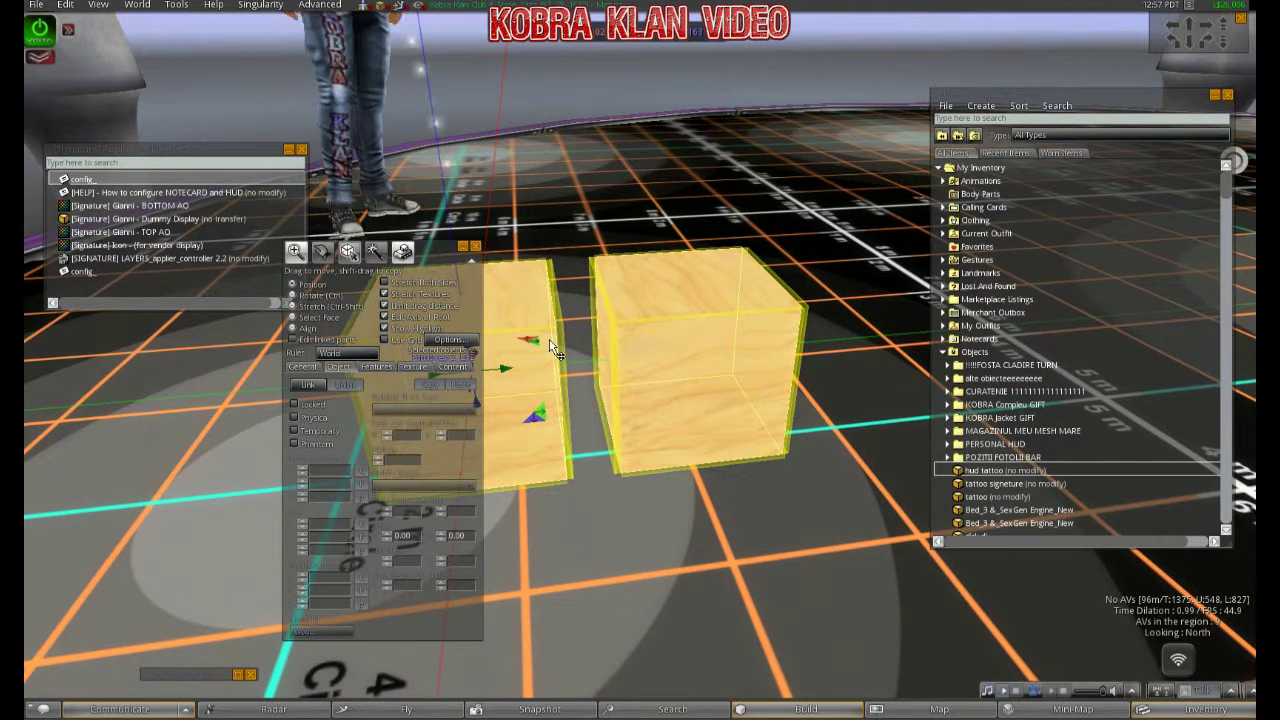
click(311, 386)
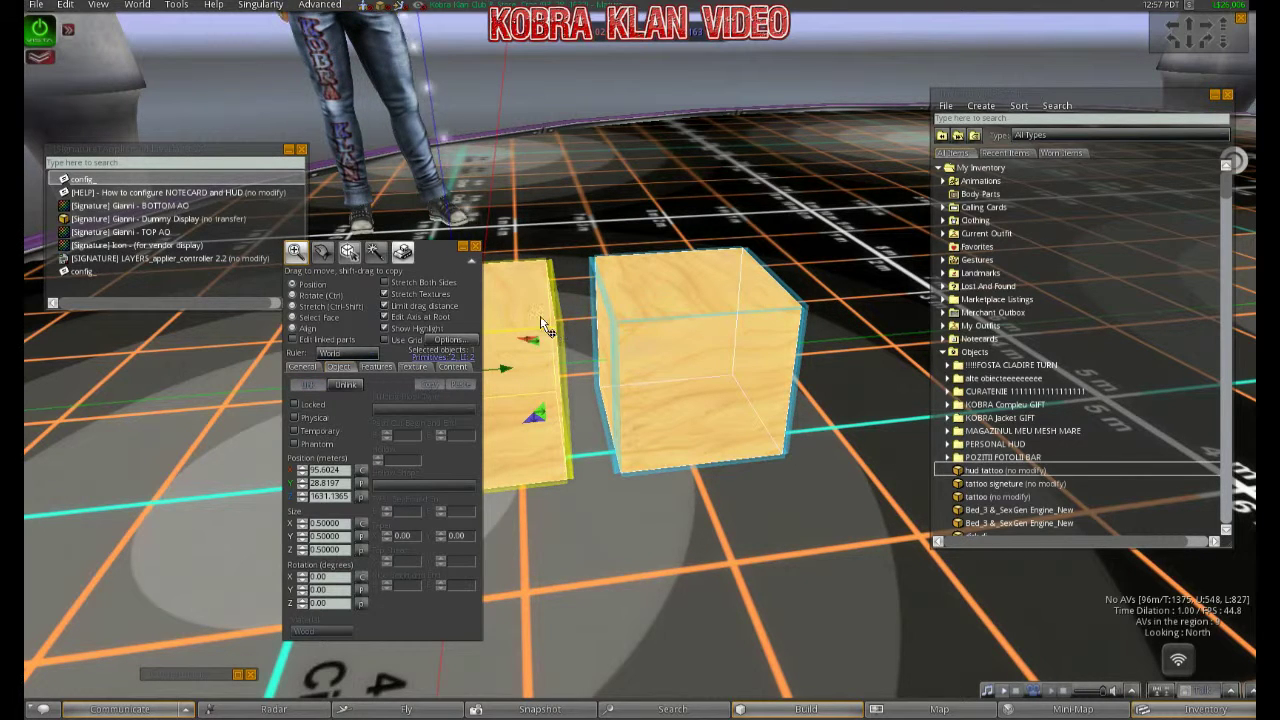
click(477, 248)
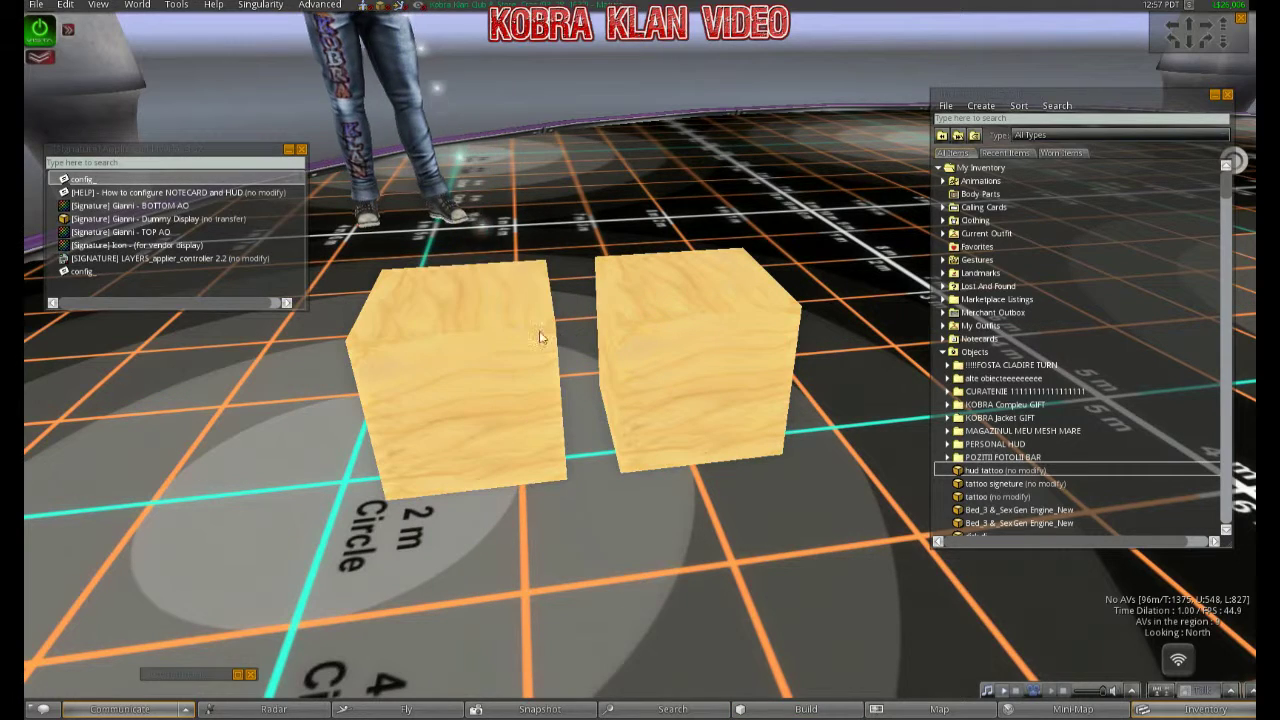
Move the linked pair of boxes along the Y axis to a position of about 29.31 m
right_click(506, 346)
click(537, 376)
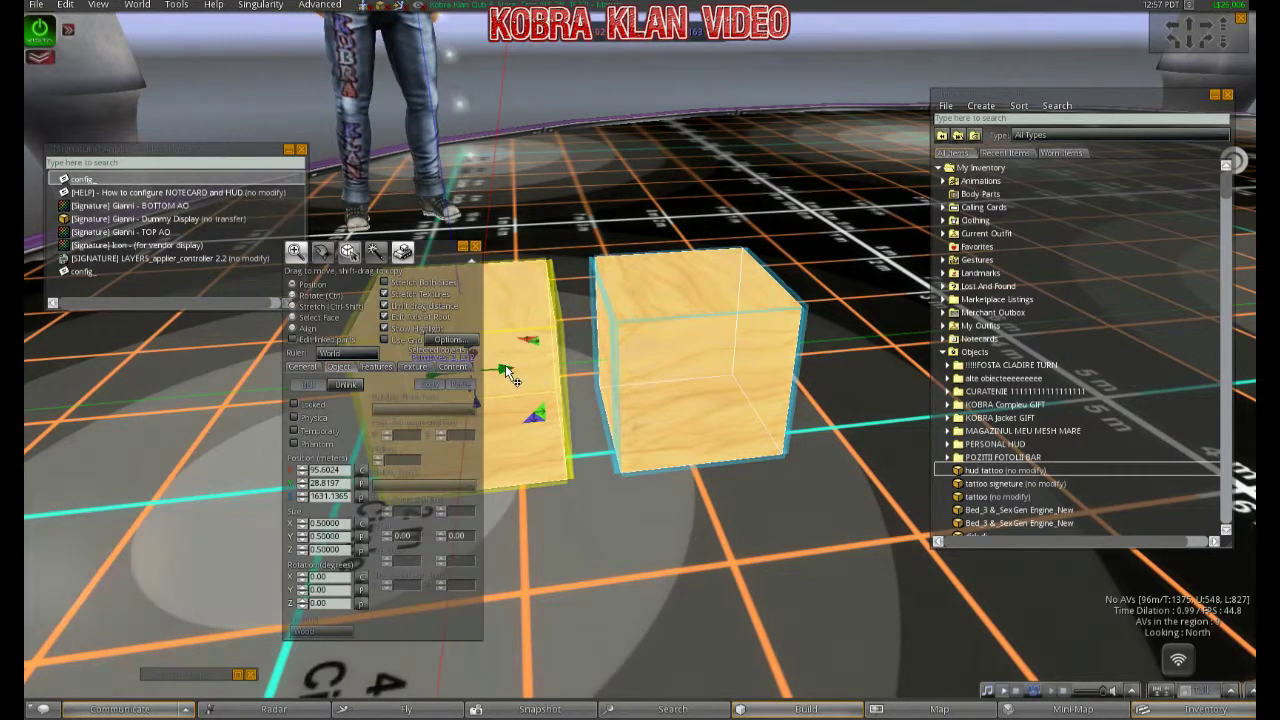
drag(523, 372, 700, 378)
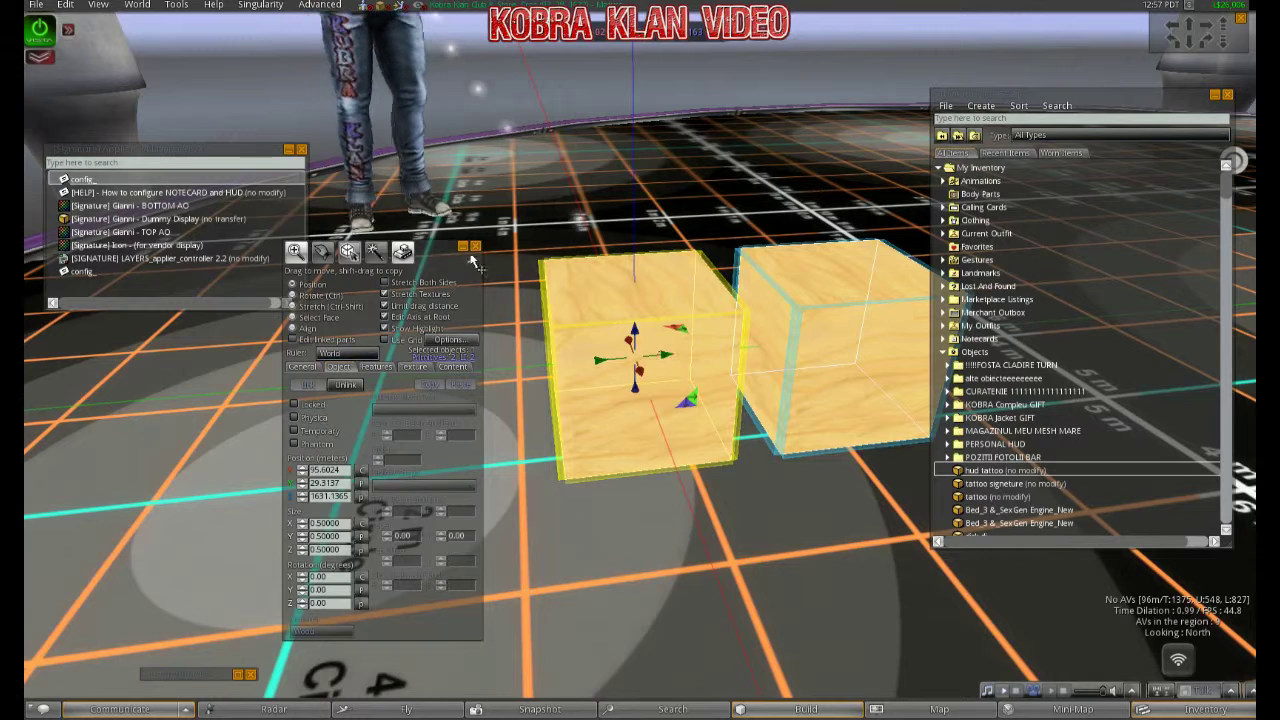
click(476, 246)
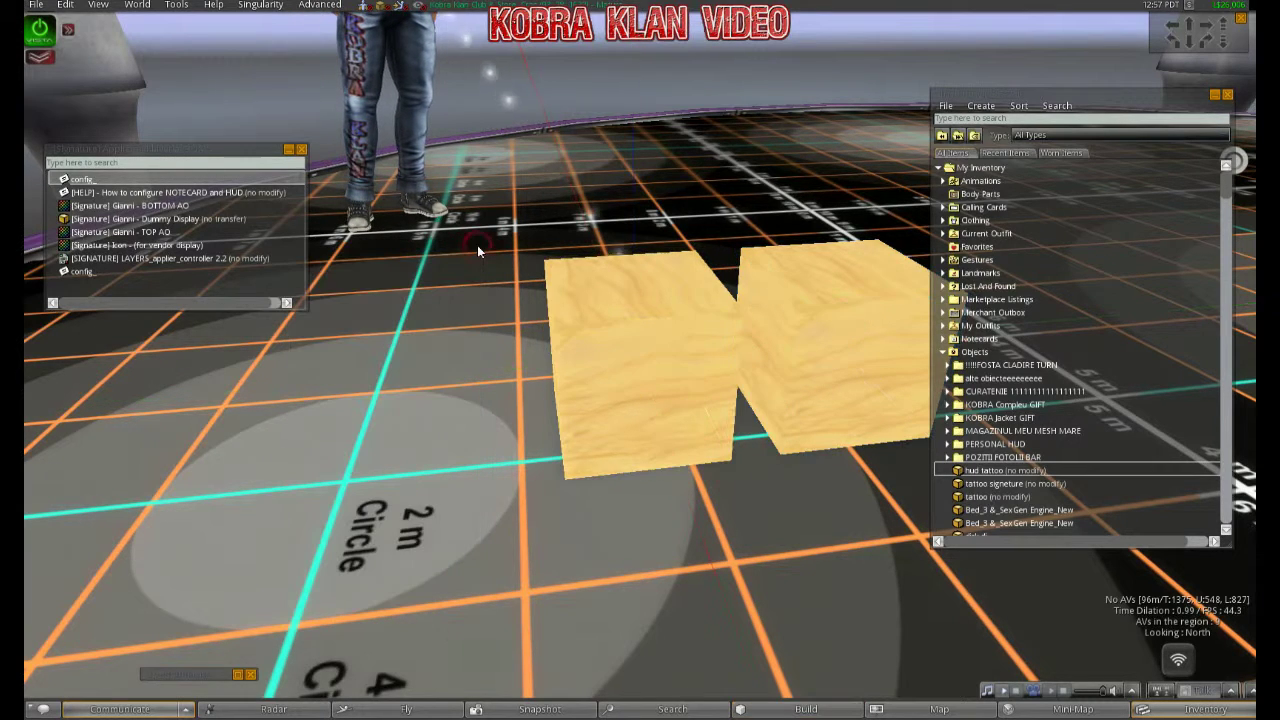